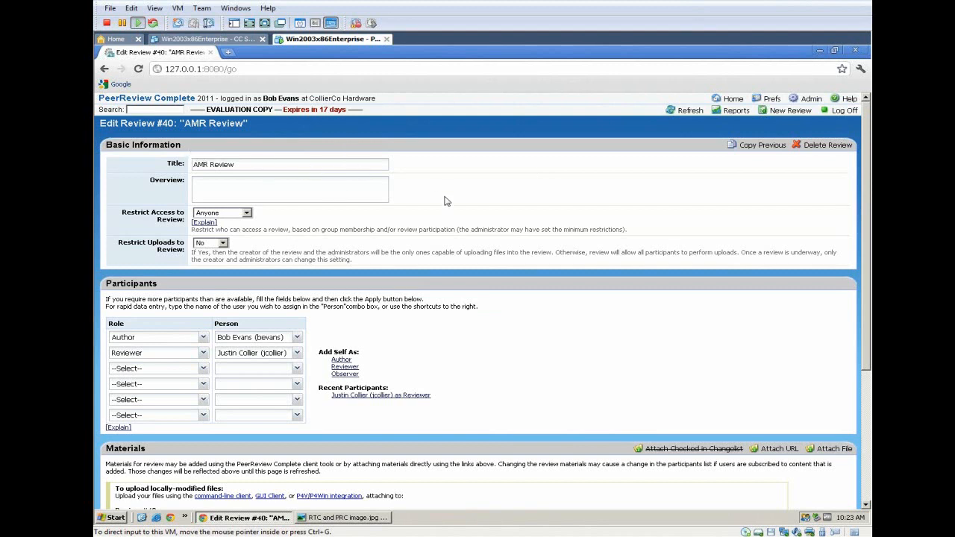
# Step: Check the role options for an additional participant, and begin the AMR Review immediately with the current changes applied
pyautogui.scroll(-1, 443, 201)
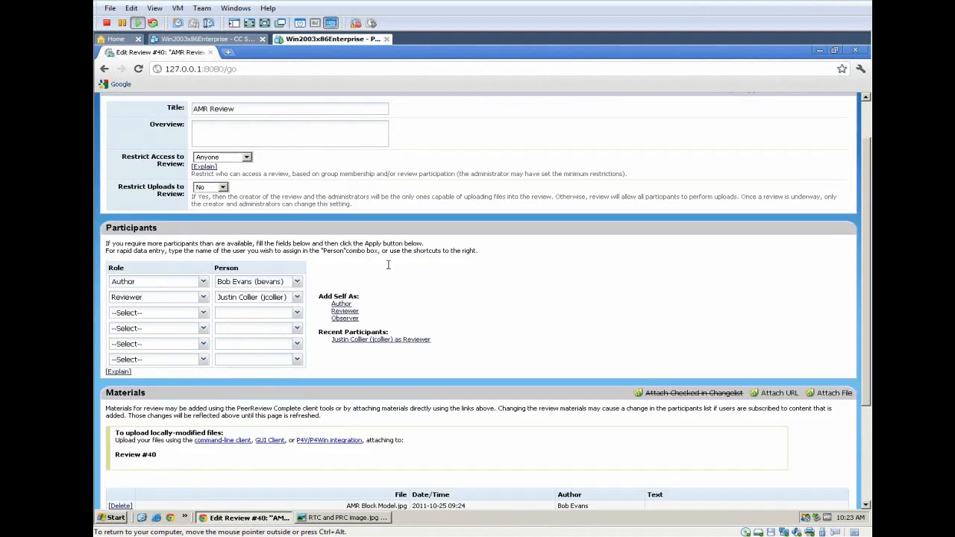
pyautogui.click(204, 313)
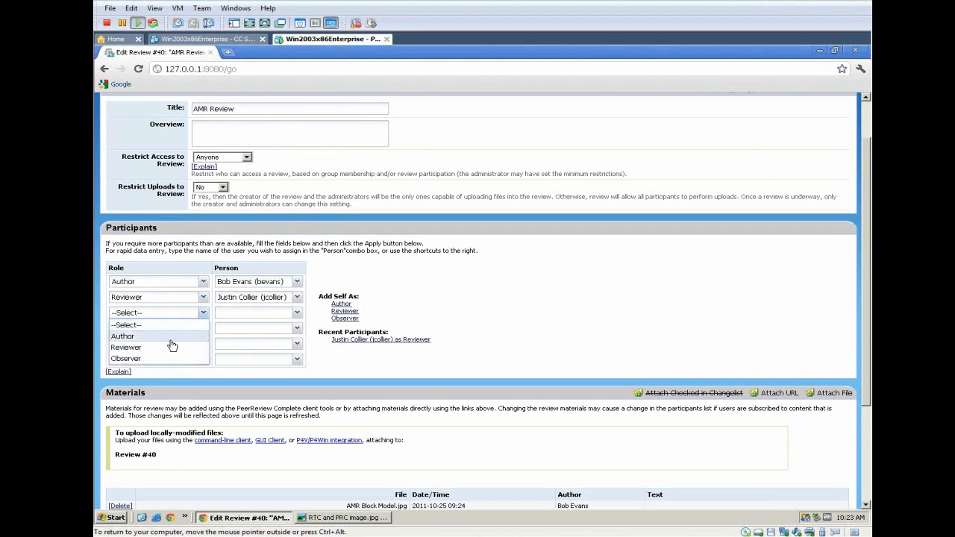
pyautogui.click(452, 320)
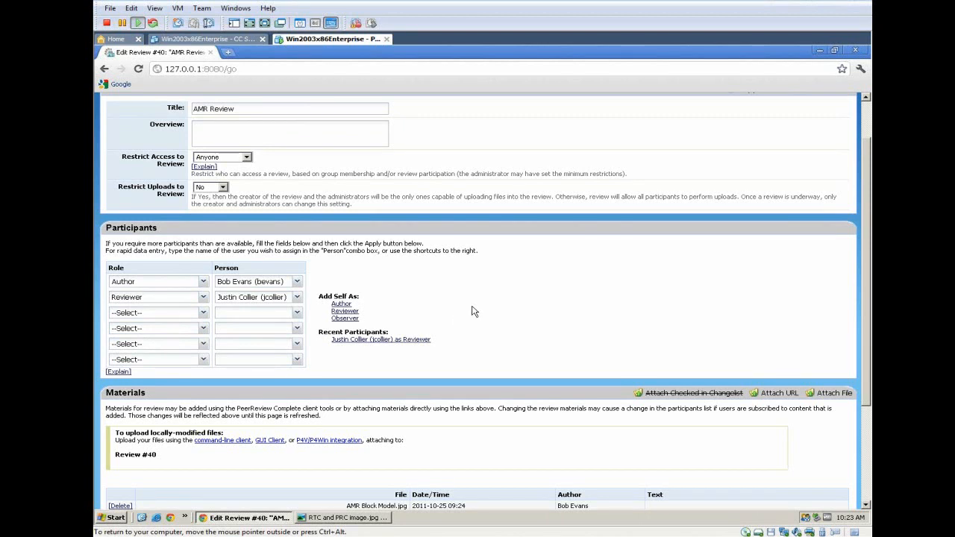
pyautogui.scroll(-5, 472, 312)
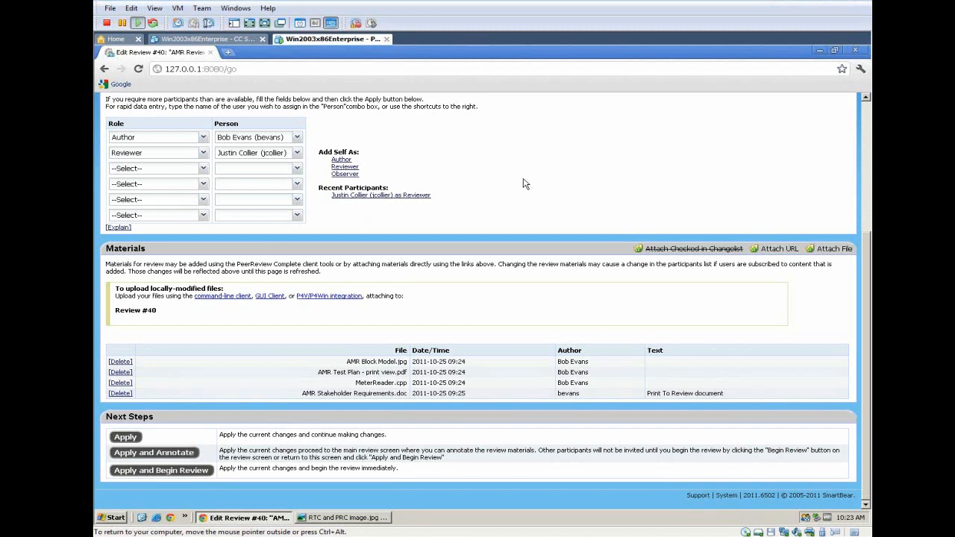
pyautogui.click(161, 471)
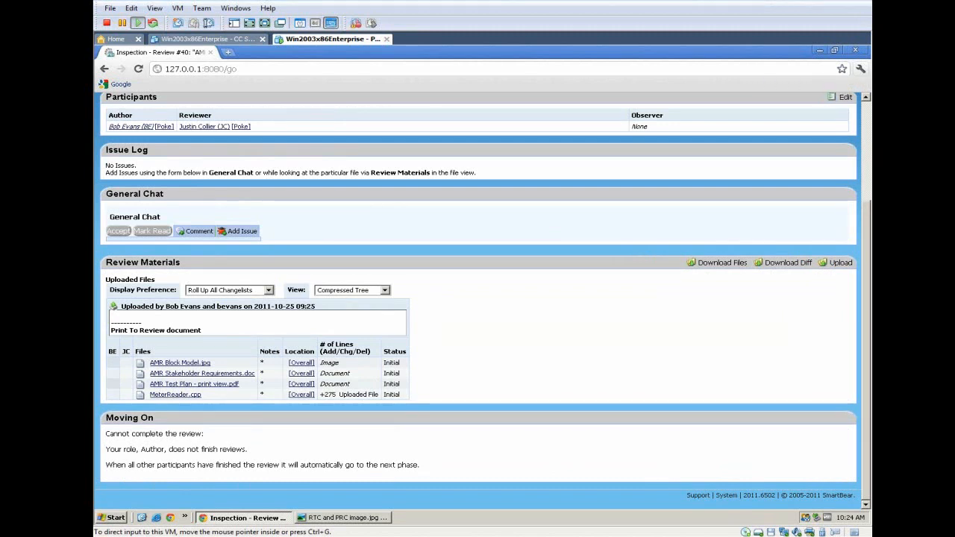
# Step: Switch to the reviewer's browser window, open the pending AMR Review and view its AMR Block Model.jpg through to the Simulation Panel
pyautogui.moveTo(879, 8); pyautogui.dragTo(110, 12)
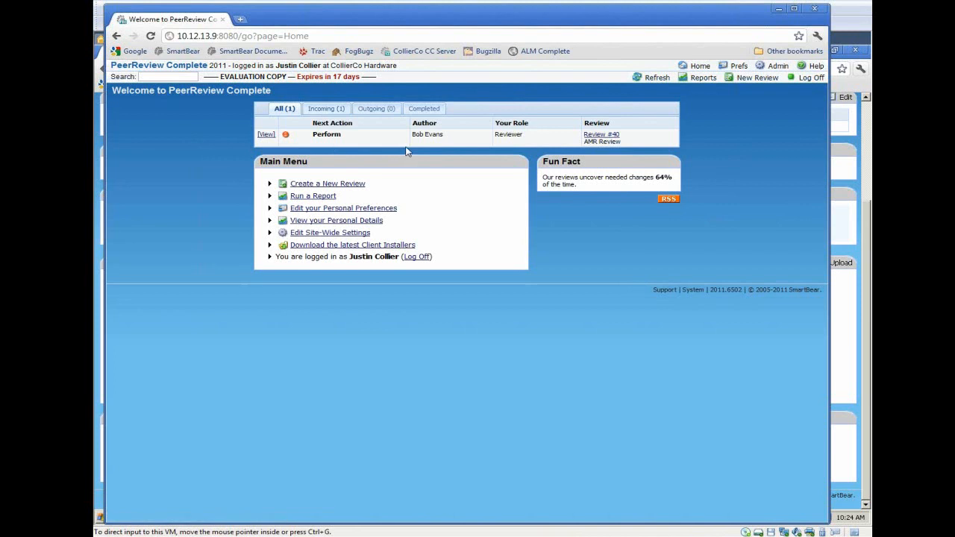
pyautogui.click(261, 136)
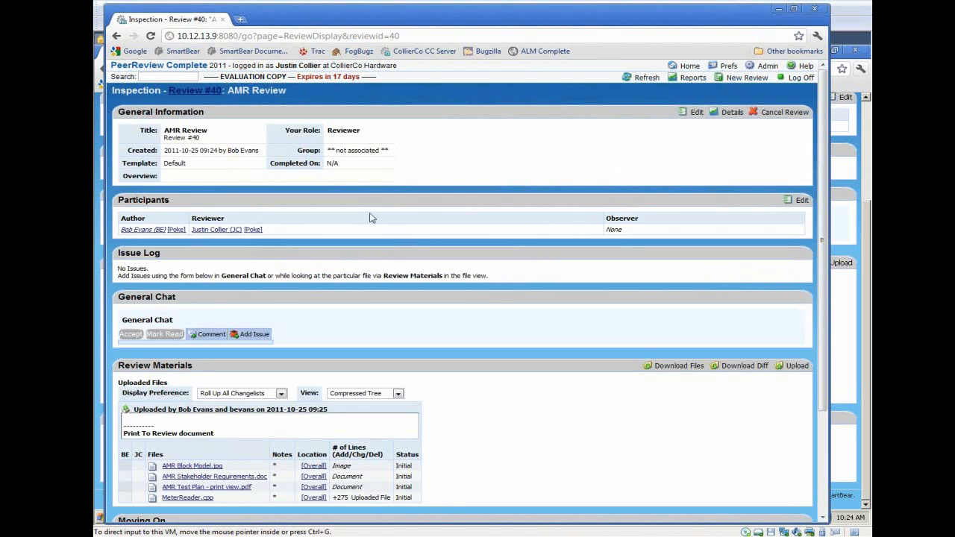
pyautogui.scroll(-3, 372, 217)
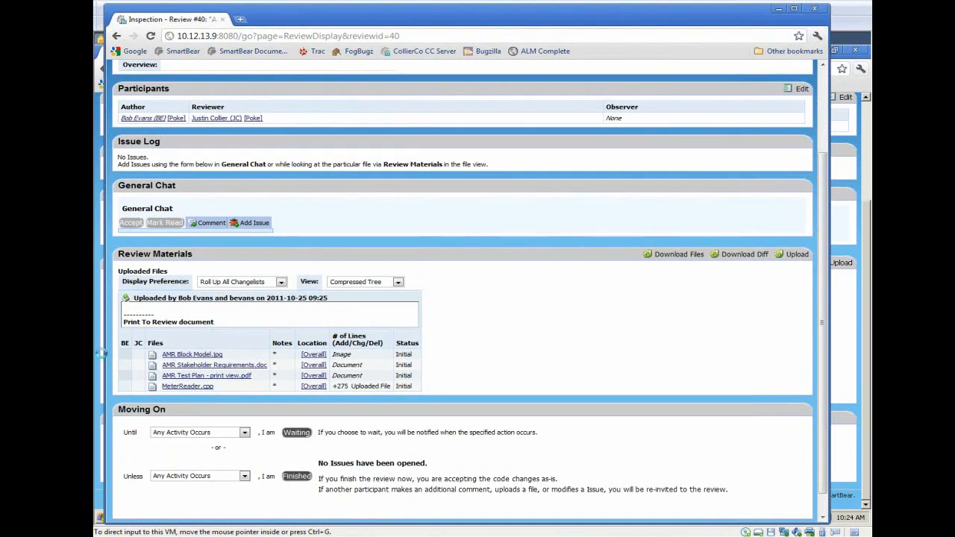
pyautogui.click(190, 356)
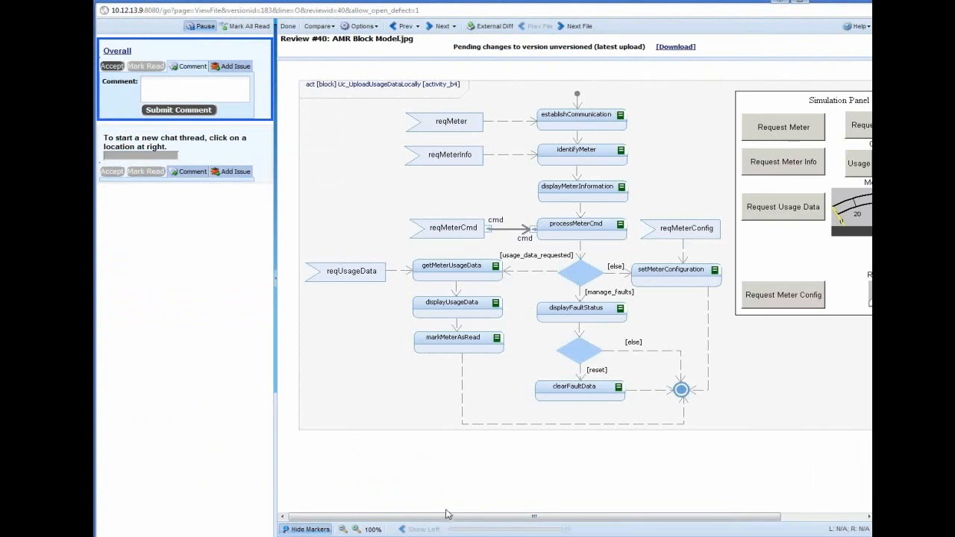
pyautogui.moveTo(478, 518); pyautogui.dragTo(562, 519)
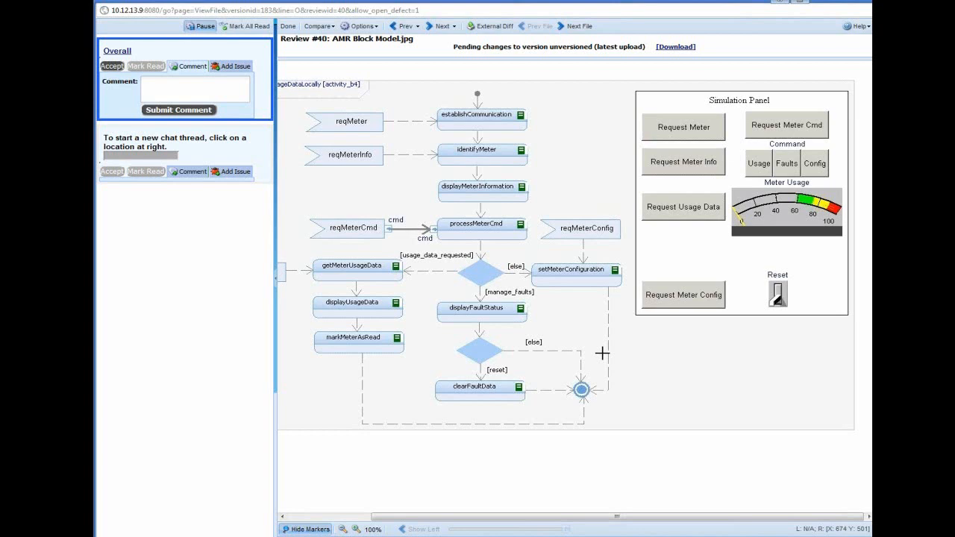
# Step: Go to page 13 of the next review file, AMR Stakeholder Requirements.doc
pyautogui.click(574, 27)
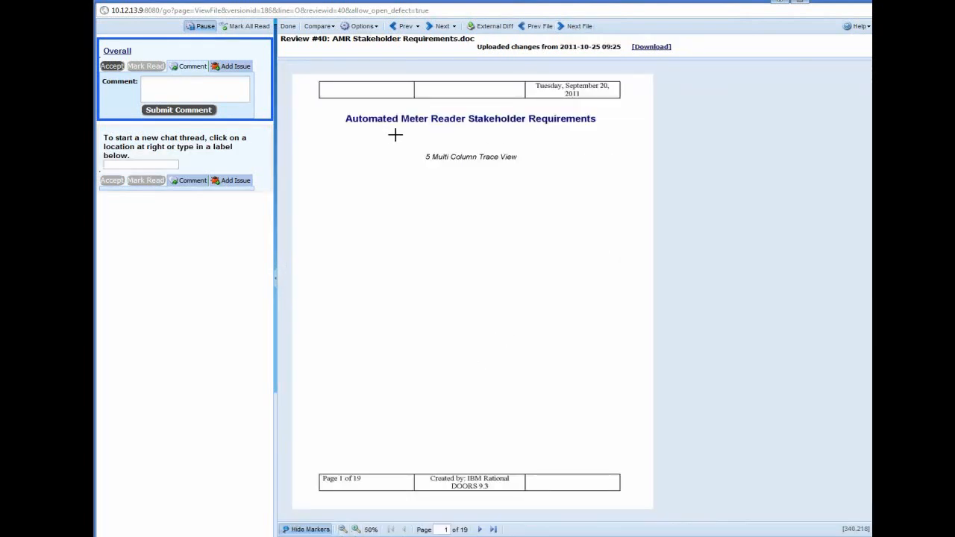
pyautogui.click(447, 529)
pyautogui.write('13')
pyautogui.press('Return')
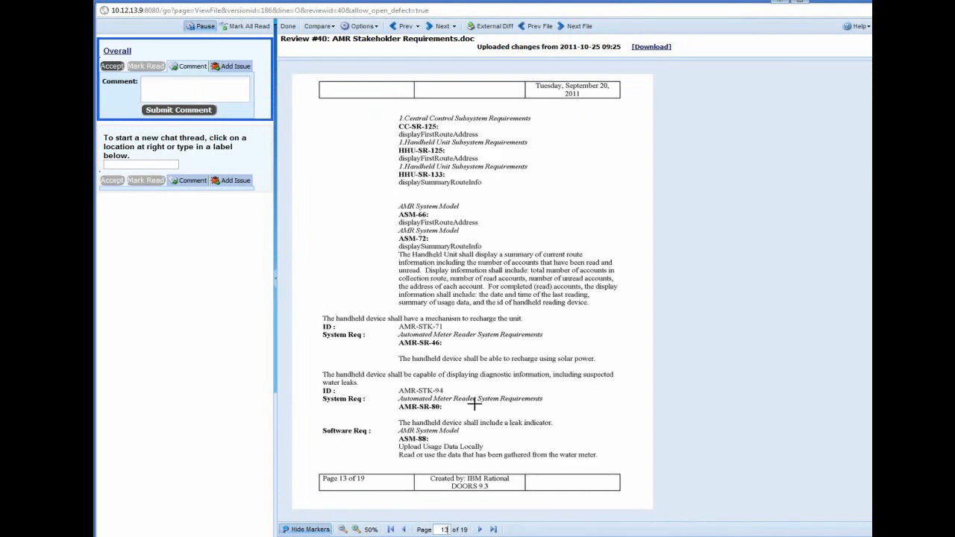
# Step: Pin a comment reading "Leak Detection information" beside the handheld device's diagnostic information requirement on page 13 and submit it
pyautogui.click(323, 368)
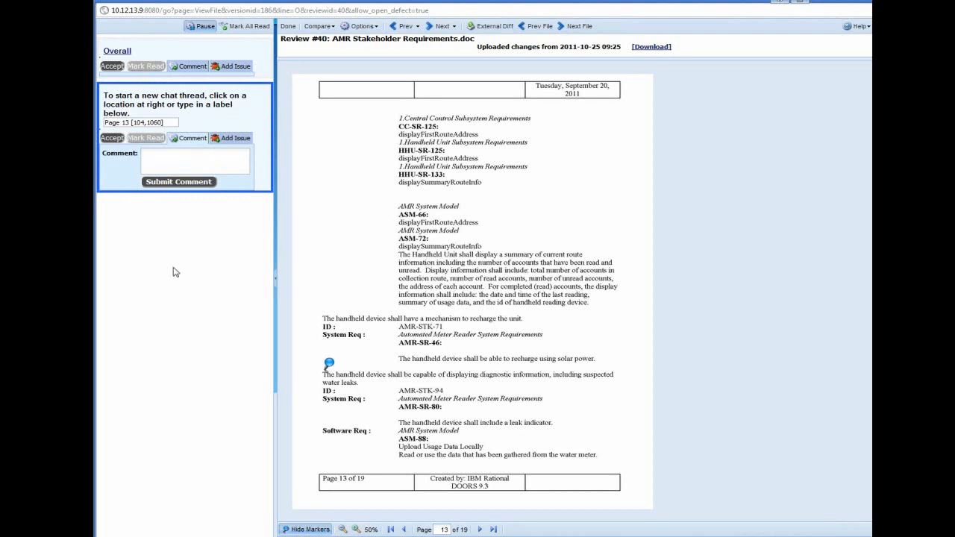
pyautogui.write('Leak Detection information')
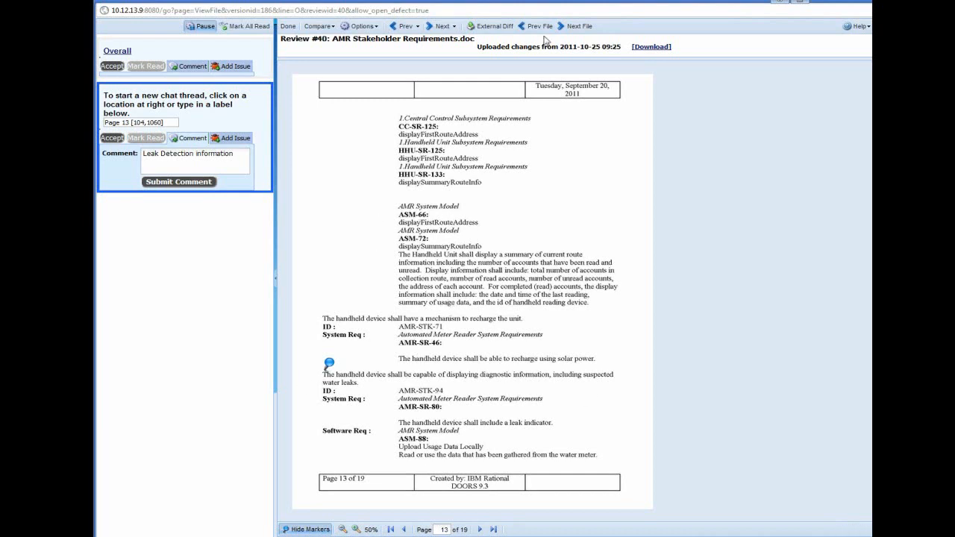
pyautogui.click(191, 184)
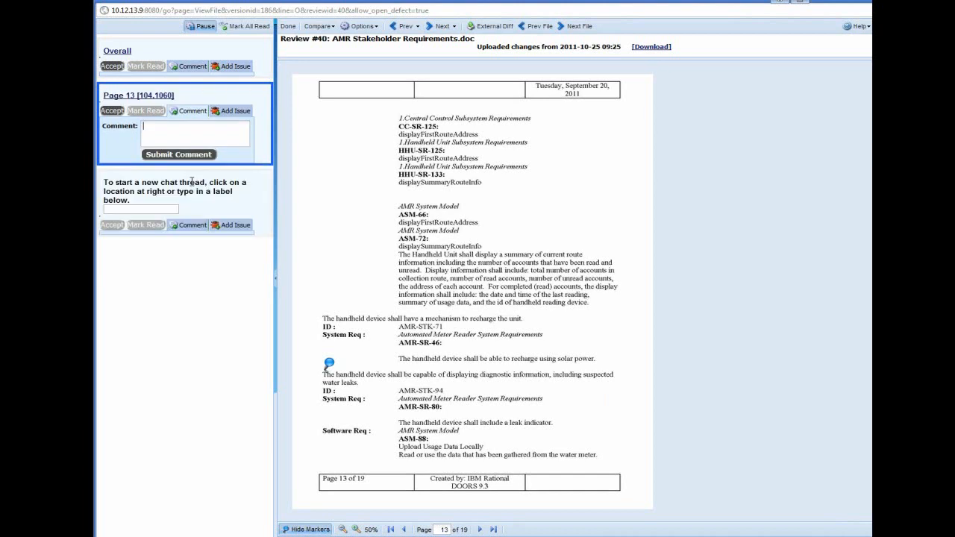
# Step: Submit a Major, Interface issue "Missing Leak detection" on AMR Block Model.jpg, pinned just above Request Meter Config in the Simulation Panel
pyautogui.click(542, 26)
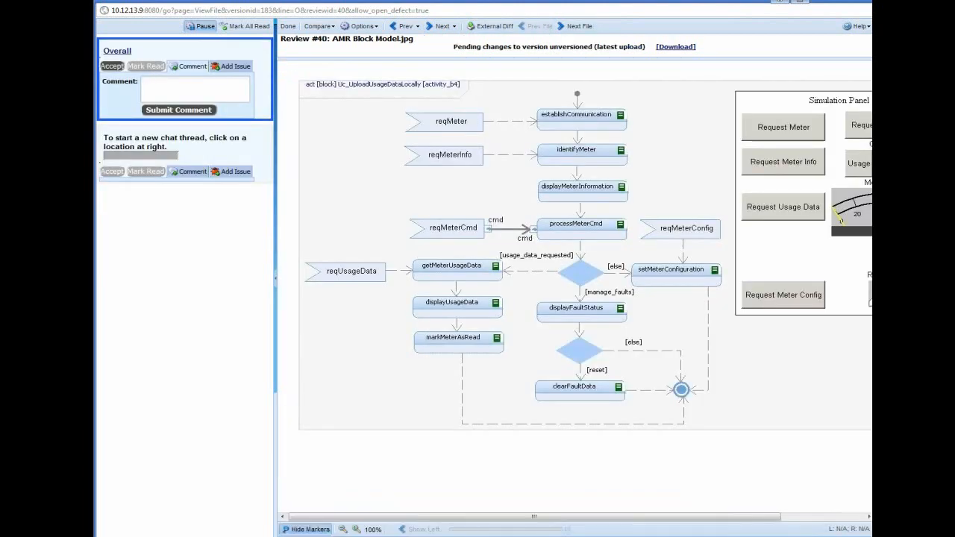
pyautogui.moveTo(388, 517); pyautogui.dragTo(472, 516)
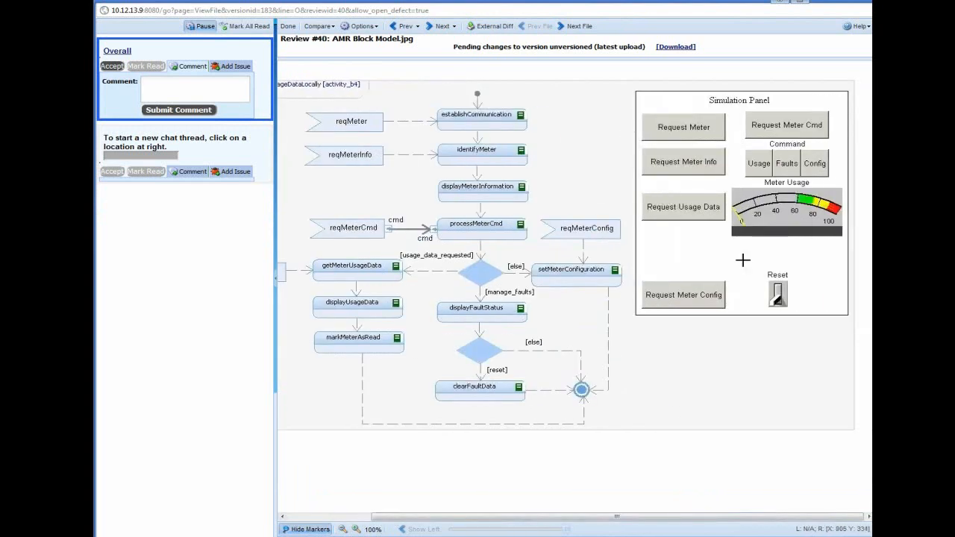
pyautogui.click(684, 266)
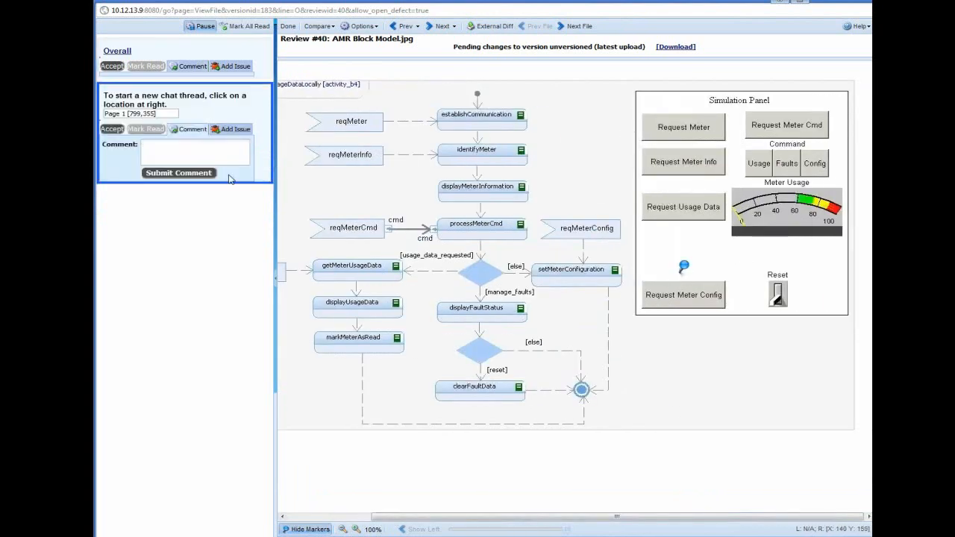
pyautogui.click(231, 131)
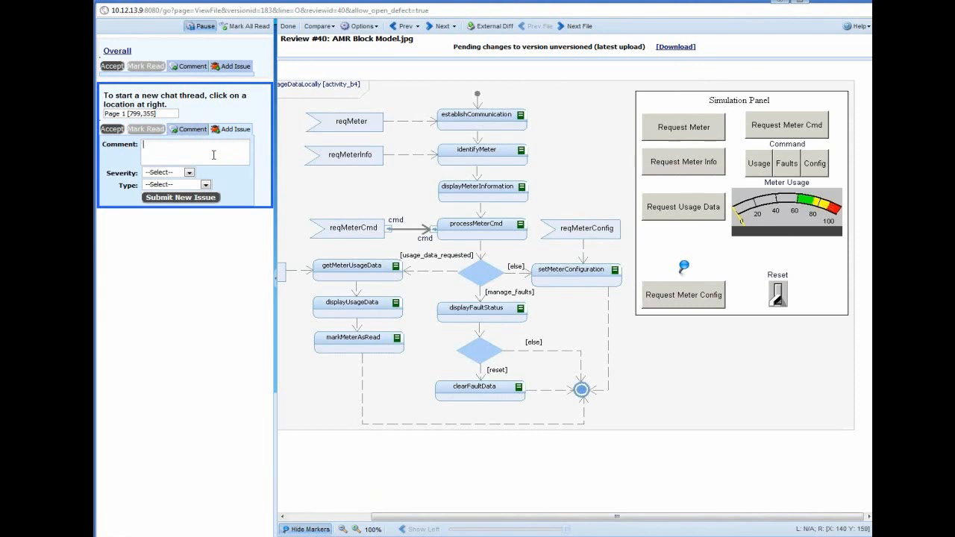
pyautogui.write('Missing Leak detection')
pyautogui.click(174, 173)
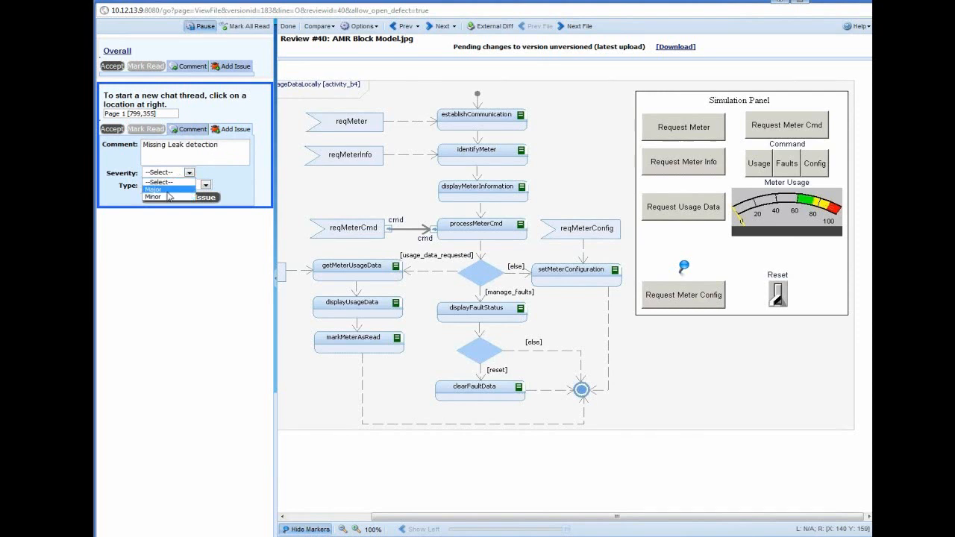
pyautogui.click(169, 189)
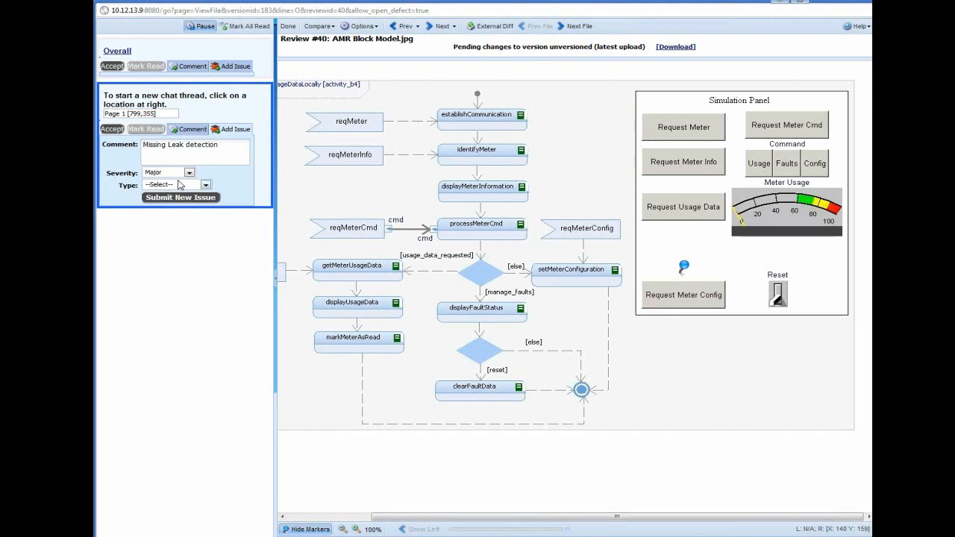
pyautogui.click(174, 185)
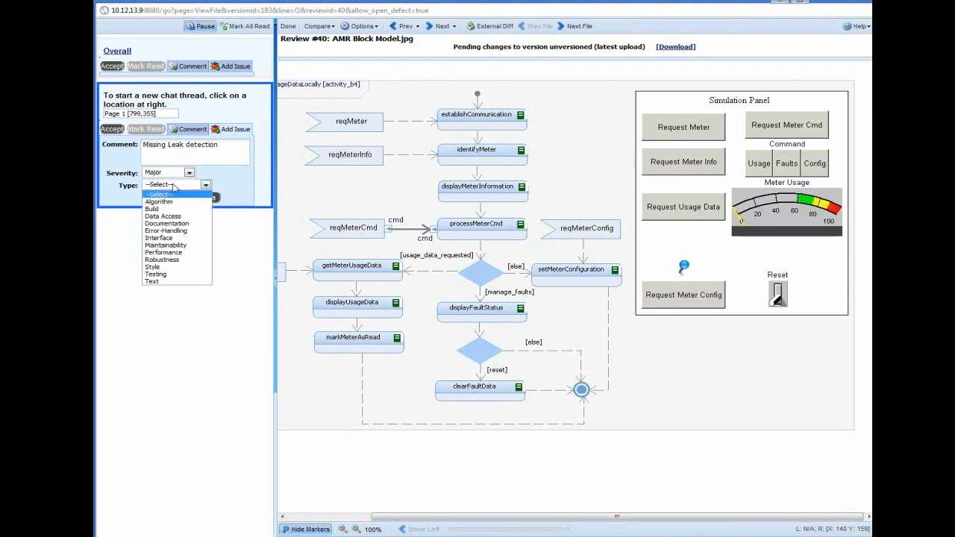
pyautogui.click(158, 237)
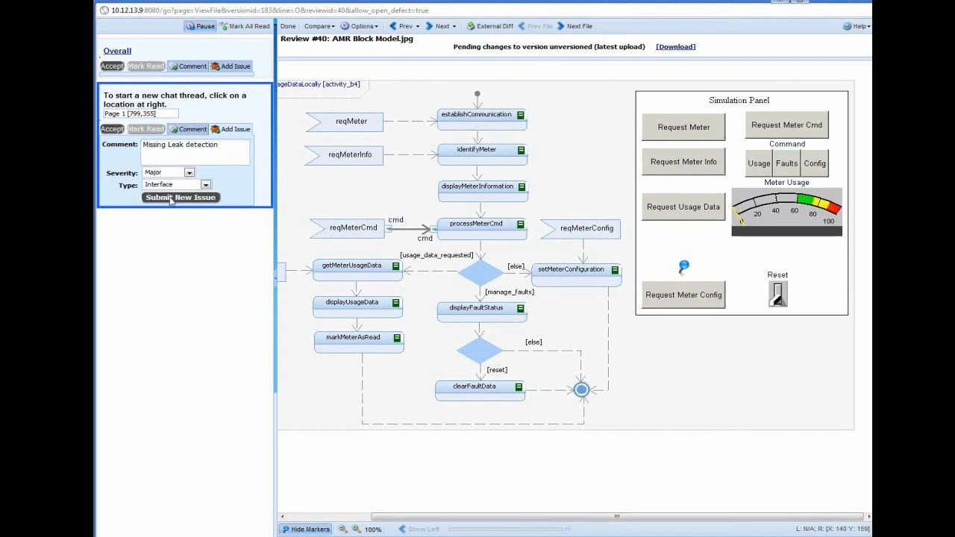
pyautogui.click(170, 199)
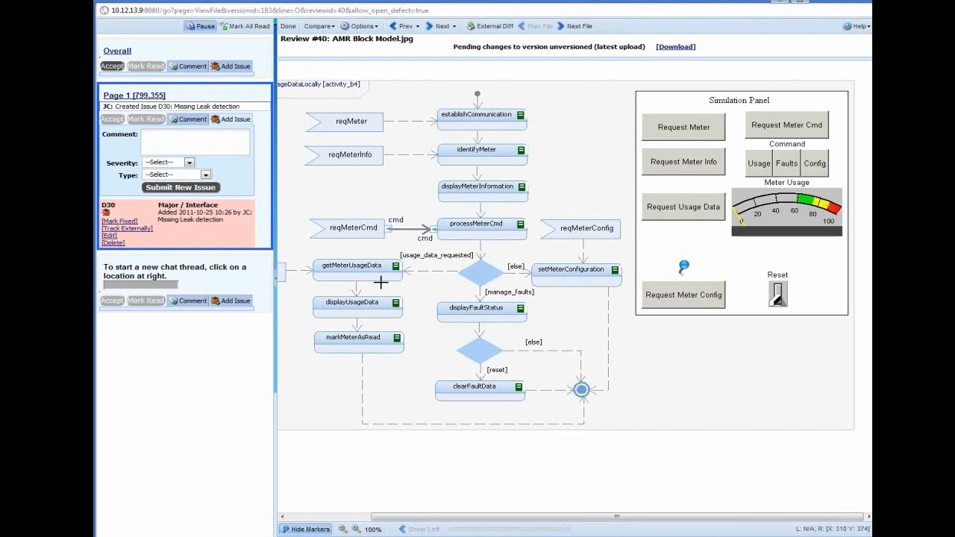
# Step: Submit an overall issue "Add Leak Detection to tests" on AMR Test Plan - print view.pdf with Major severity and Interface type
pyautogui.click(579, 26)
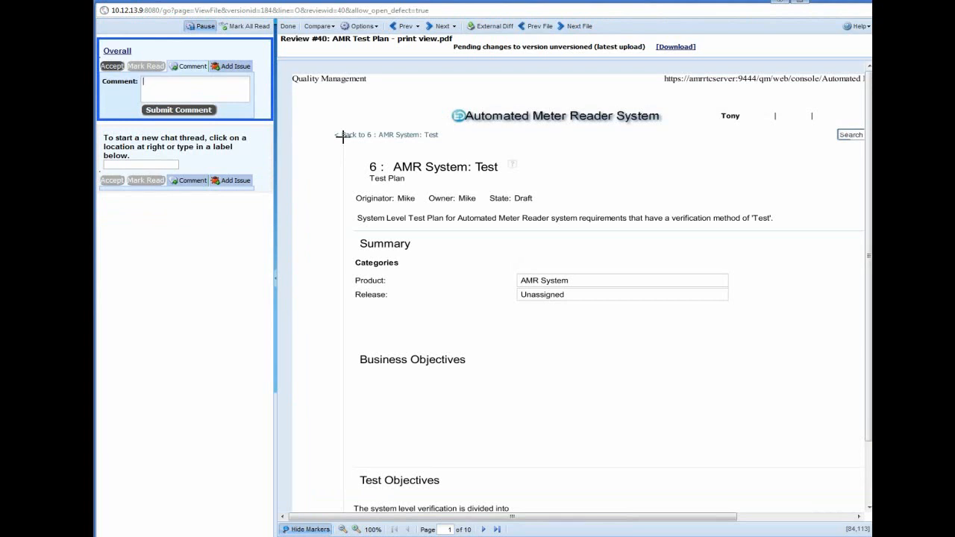
pyautogui.click(235, 67)
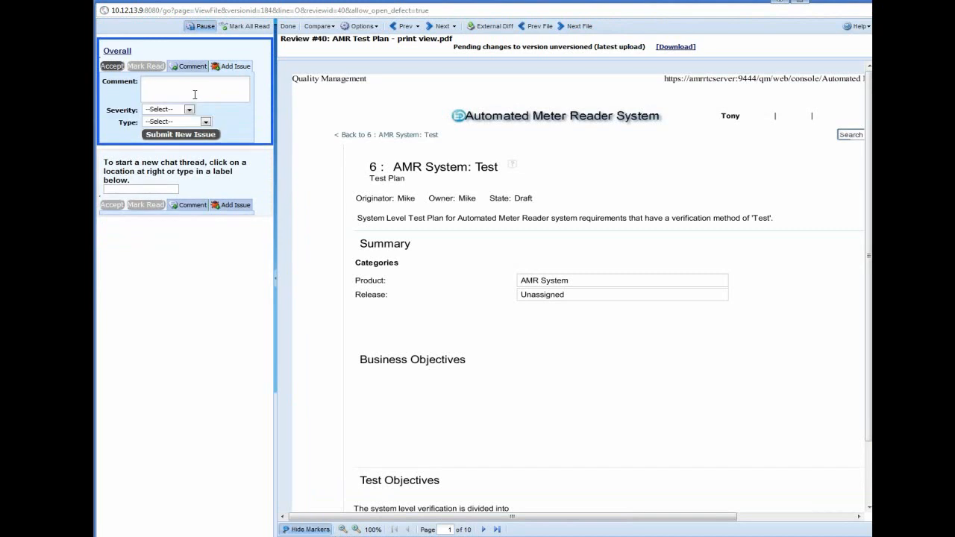
pyautogui.write('Add Leak Detection to tests')
pyautogui.click(160, 111)
pyautogui.click(153, 127)
pyautogui.click(166, 122)
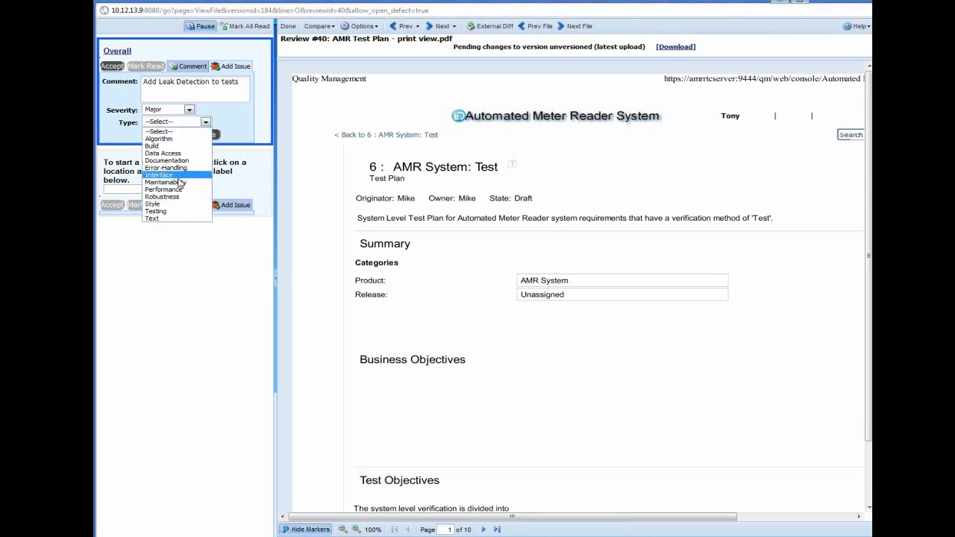
pyautogui.click(166, 175)
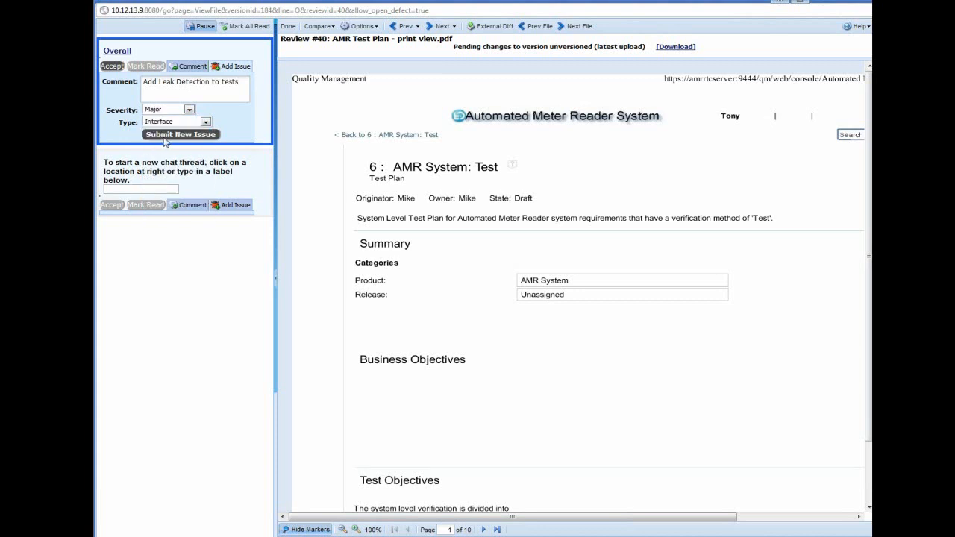
pyautogui.click(165, 137)
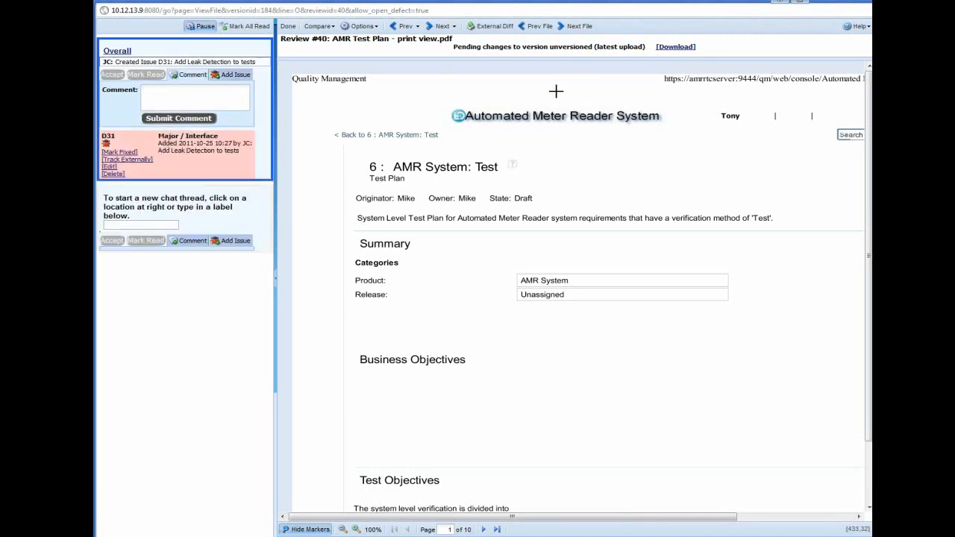
# Step: Submit the comment "Nice job" on line 20 of MeterReader.cpp
pyautogui.click(575, 27)
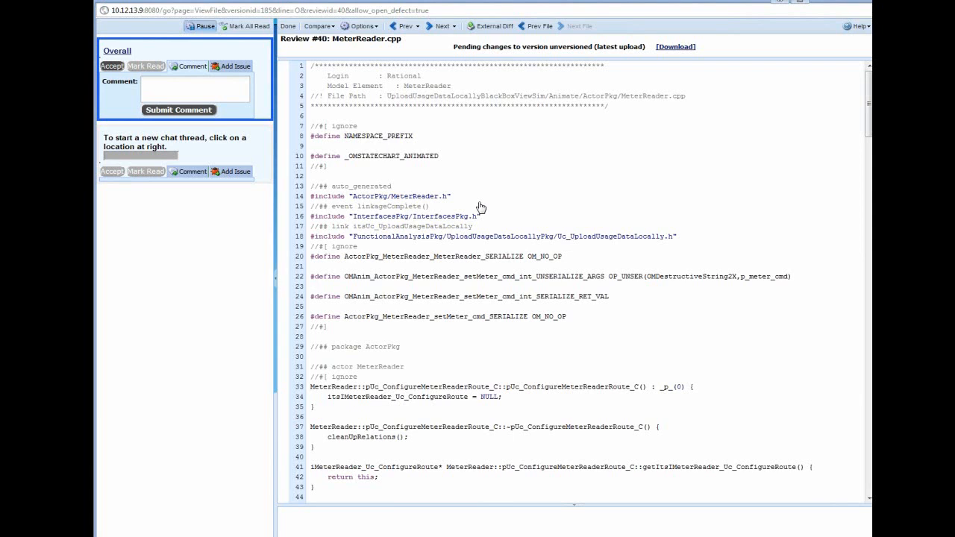
pyautogui.click(301, 267)
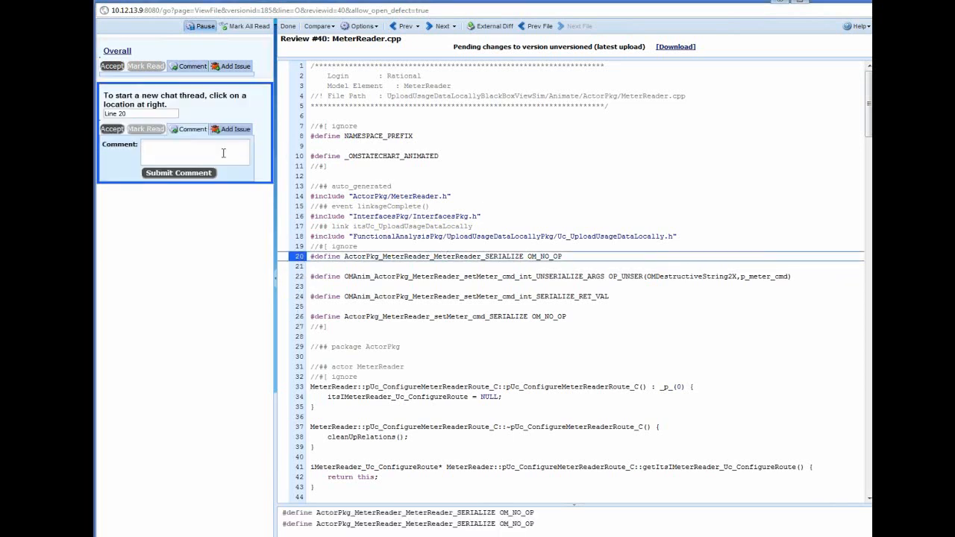
pyautogui.write('Nice job')
pyautogui.click(179, 176)
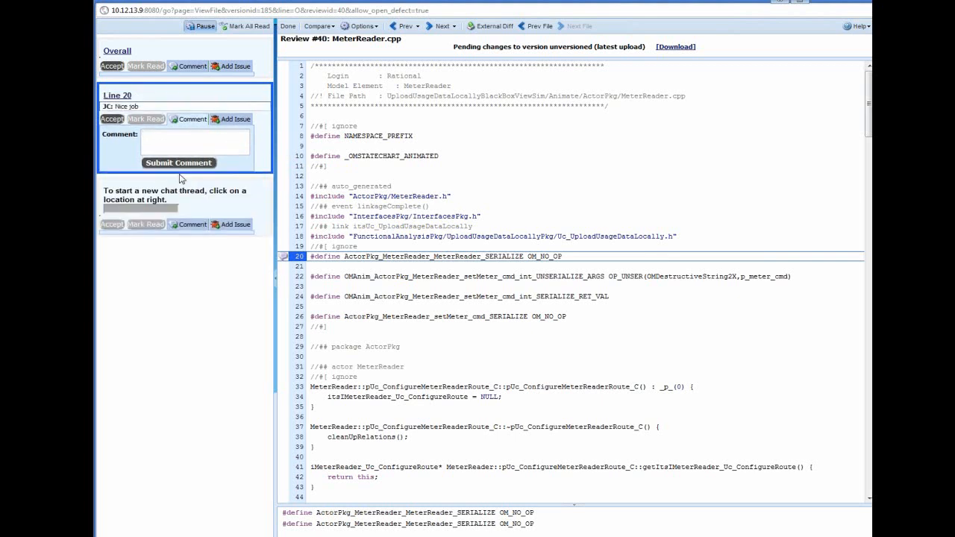
# Step: Submit a Major, Data Access issue "Needs to be not = to" on line 51 of MeterReader.cpp
pyautogui.scroll(-2, 357, 302)
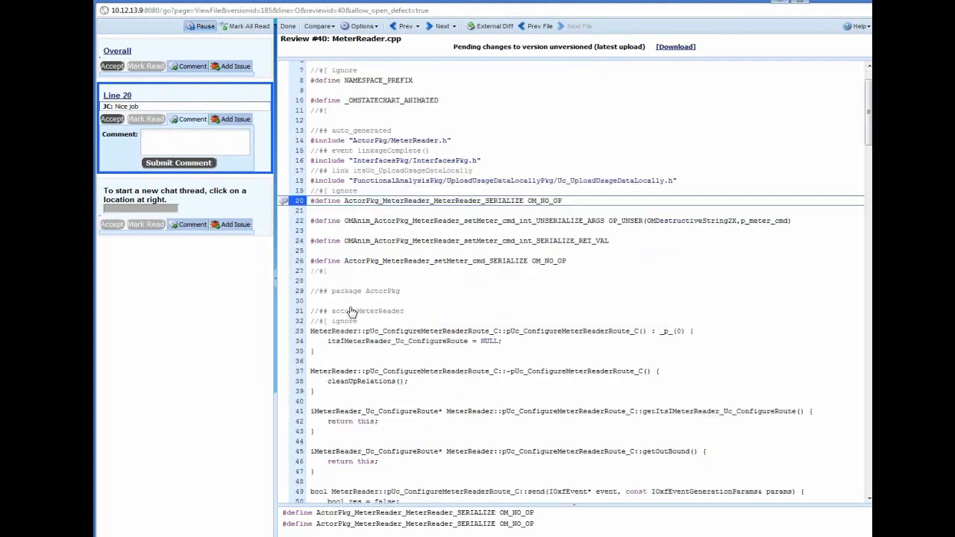
pyautogui.scroll(-4, 361, 293)
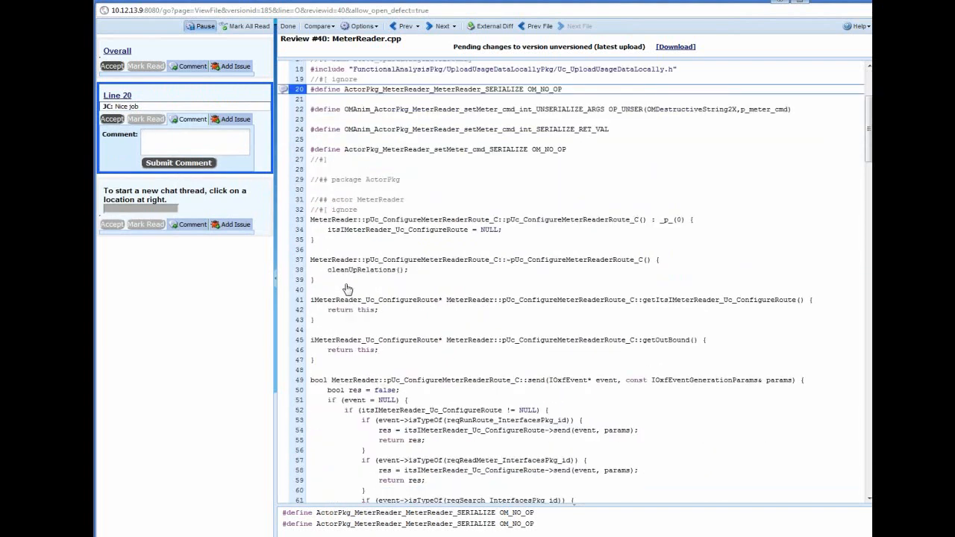
pyautogui.click(380, 403)
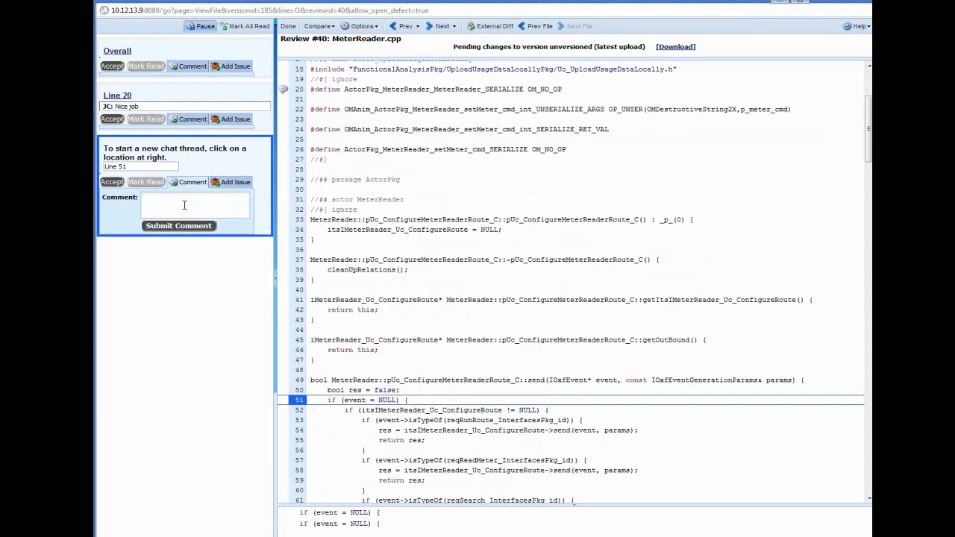
pyautogui.click(229, 186)
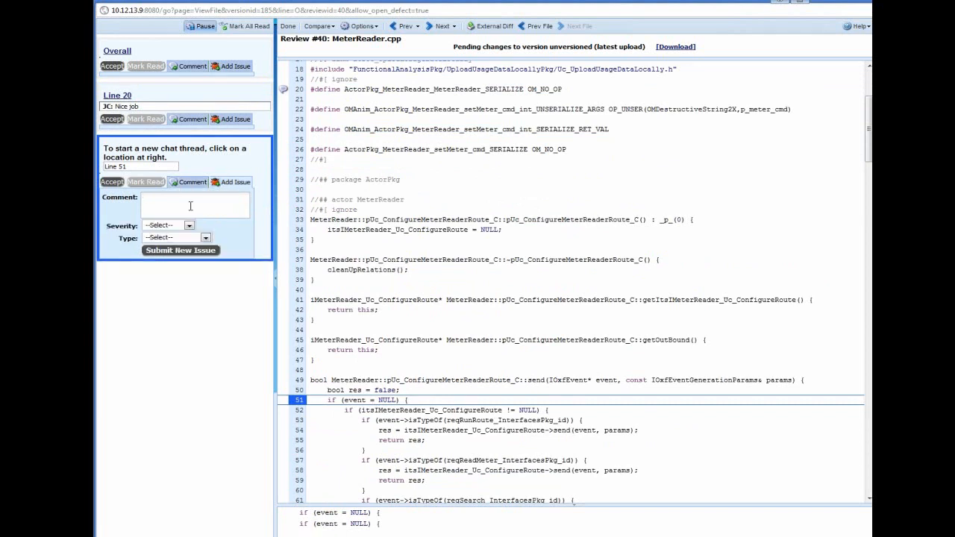
pyautogui.click(190, 206)
pyautogui.write('Needs to be not = to')
pyautogui.click(166, 225)
pyautogui.click(155, 242)
pyautogui.click(162, 238)
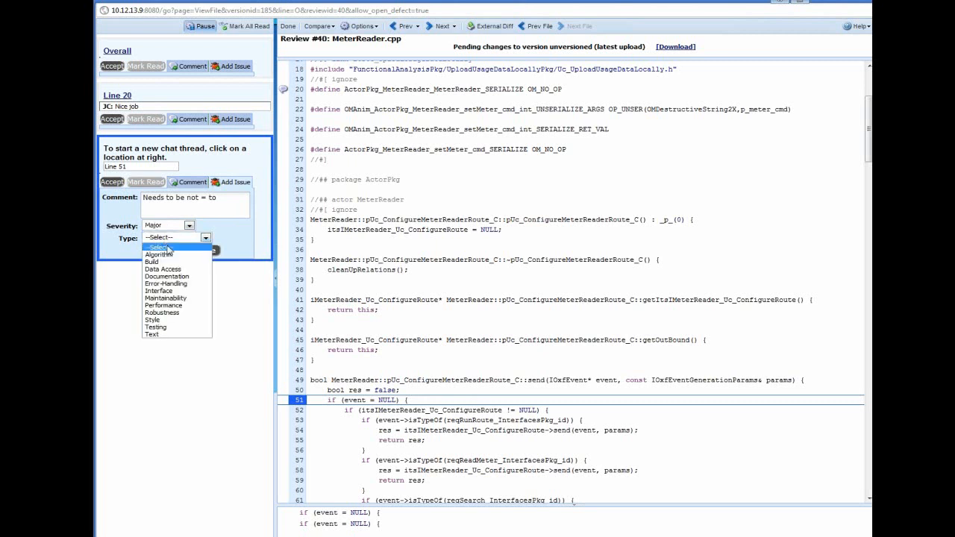
pyautogui.click(168, 269)
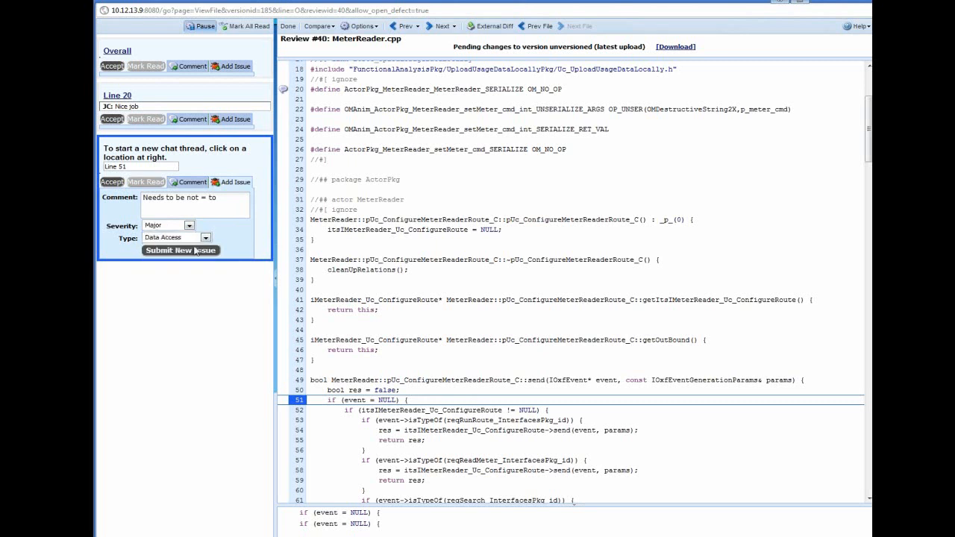
pyautogui.click(174, 251)
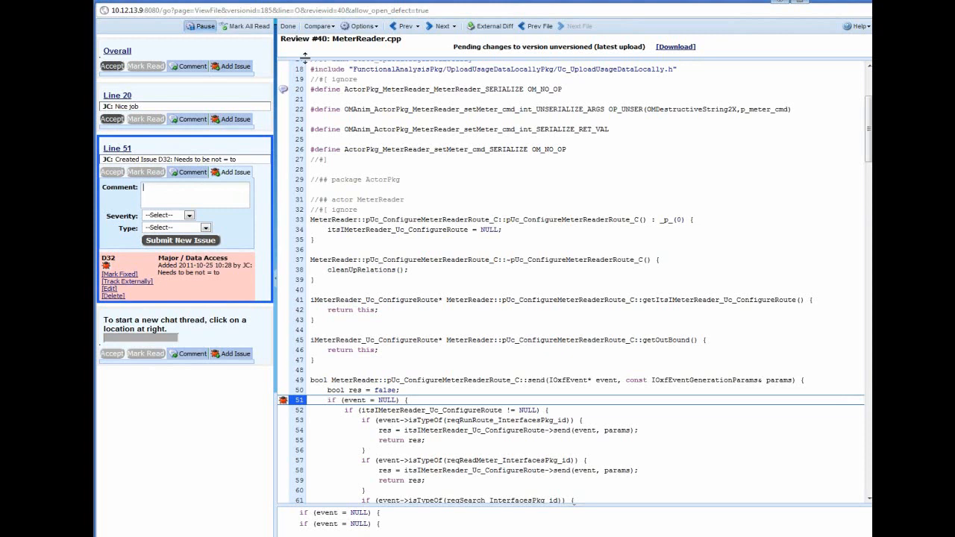
# Step: Close the source file and finish the reviewer's part of the AMR Review unless any activity occurs
pyautogui.click(290, 27)
pyautogui.scroll(-3, 485, 276)
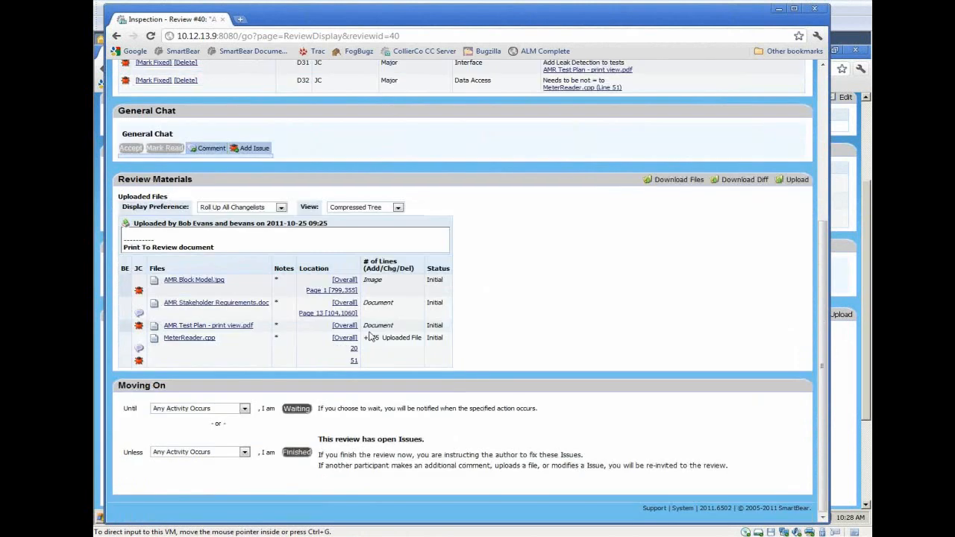
pyautogui.click(296, 453)
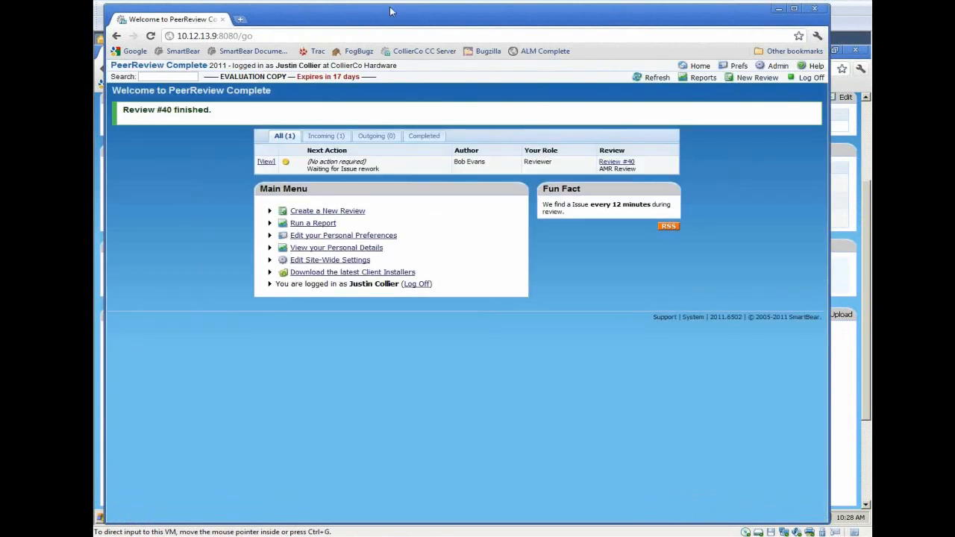
# Step: Switch to the author's session, open AMR Block Model.jpg and mark its "Missing Leak detection" thread as read
pyautogui.hotkey('alt', 'Tab')
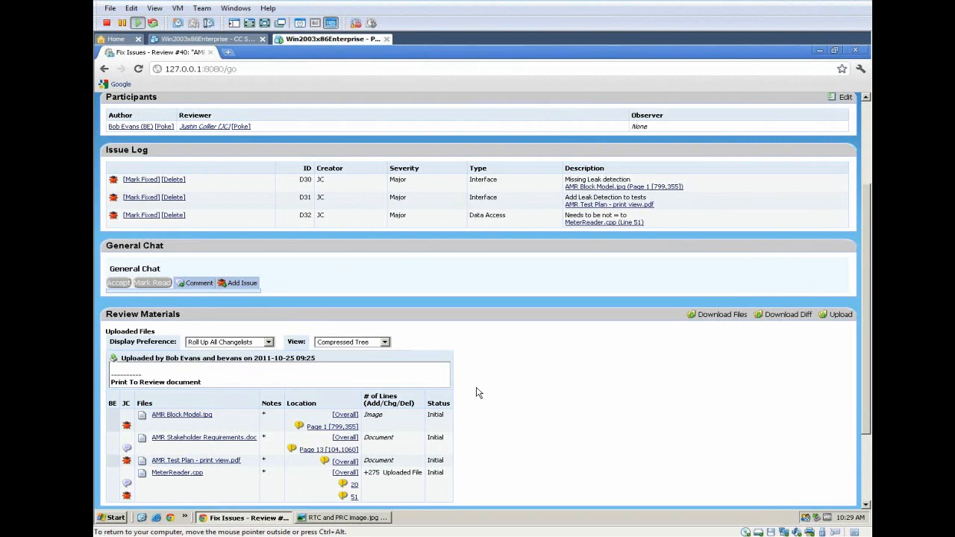
pyautogui.click(179, 414)
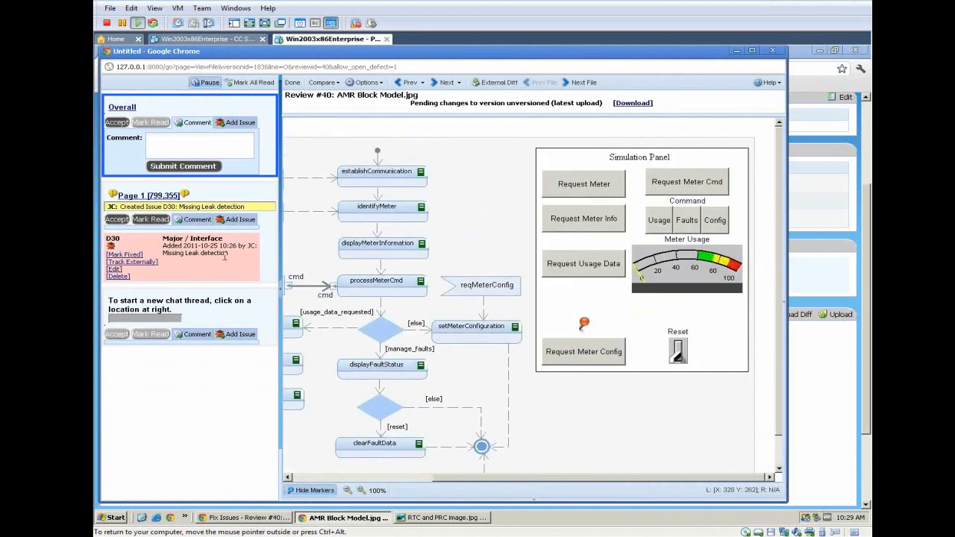
pyautogui.click(131, 200)
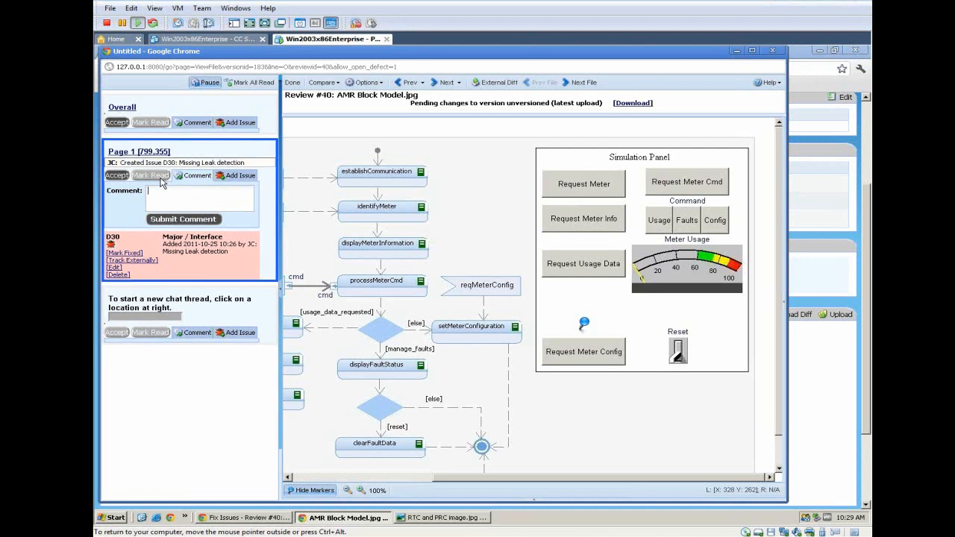
# Step: Go to the page 13 comment in AMR Stakeholder Requirements.doc and mark it as read
pyautogui.click(575, 83)
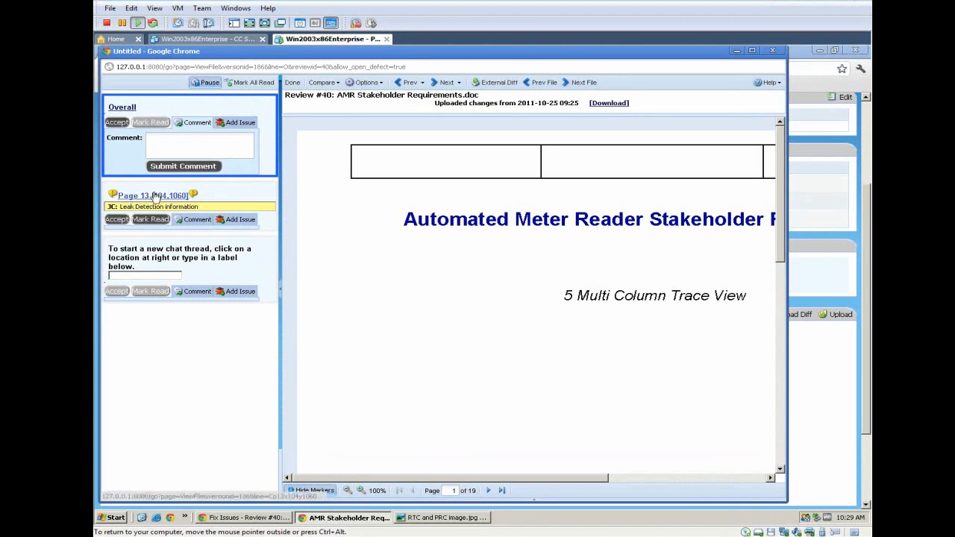
pyautogui.click(153, 196)
pyautogui.scroll(-3, 447, 405)
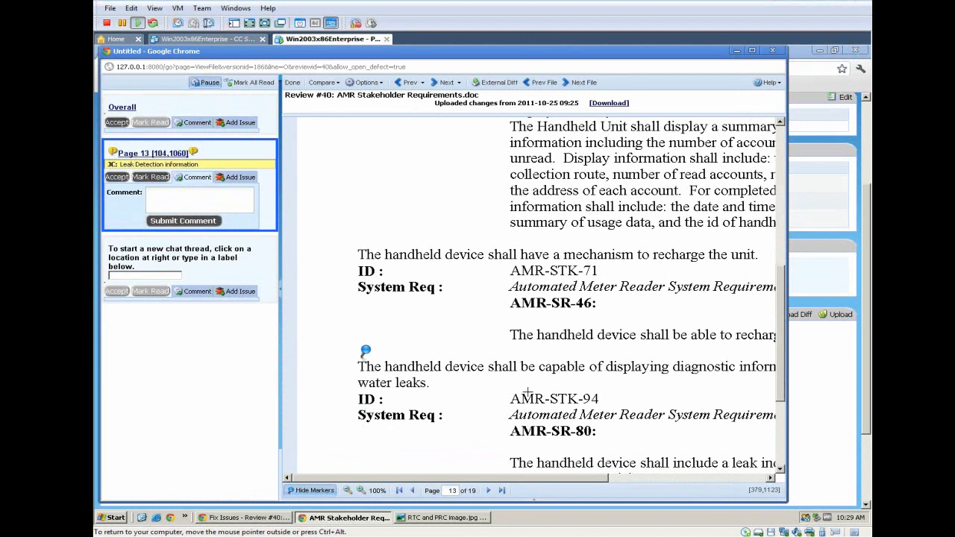
pyautogui.click(151, 179)
# Step: Reply "This has been done" in the overall thread of AMR Test Plan - print view.pdf
pyautogui.click(579, 82)
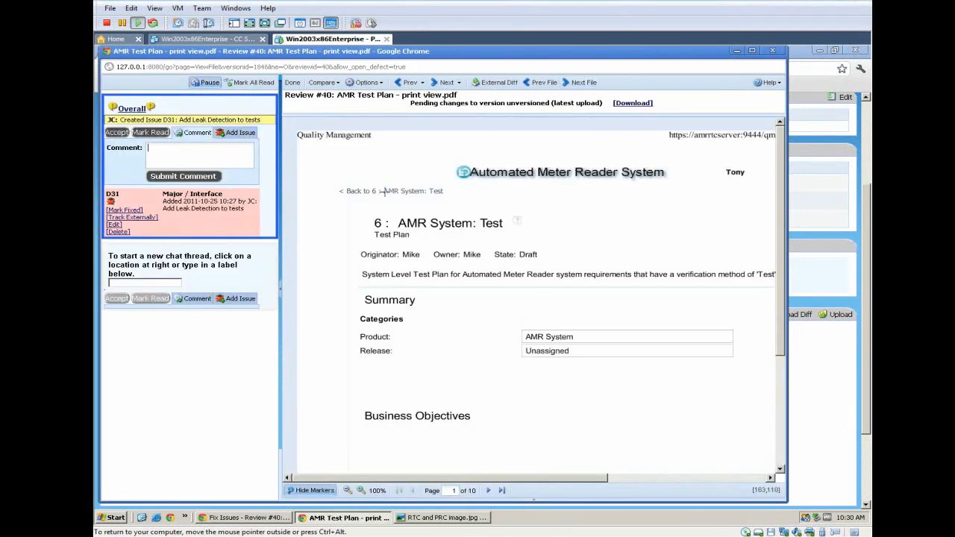
pyautogui.click(188, 153)
pyautogui.write('his has been done')
pyautogui.click(184, 176)
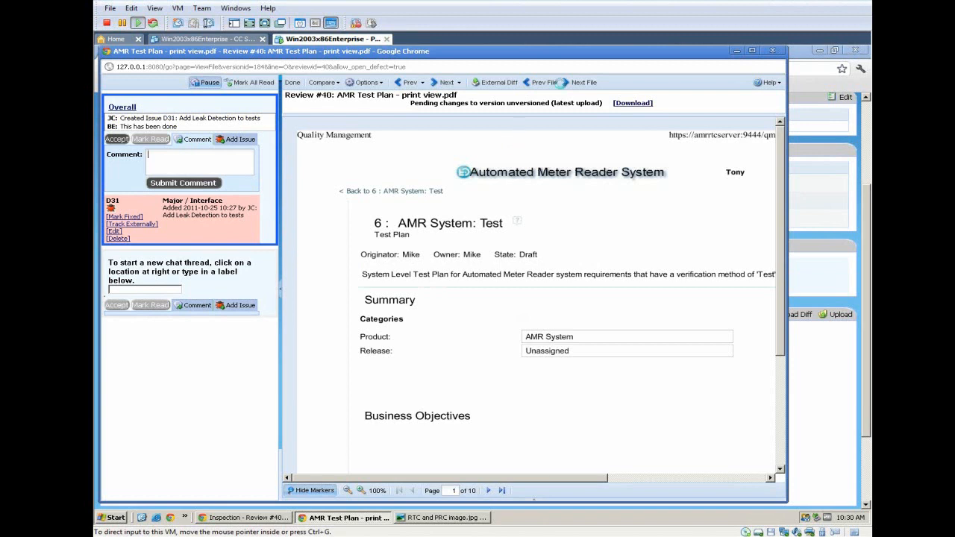
# Step: Check the line 20 and line 51 threads in MeterReader.cpp and mark both as read
pyautogui.click(589, 82)
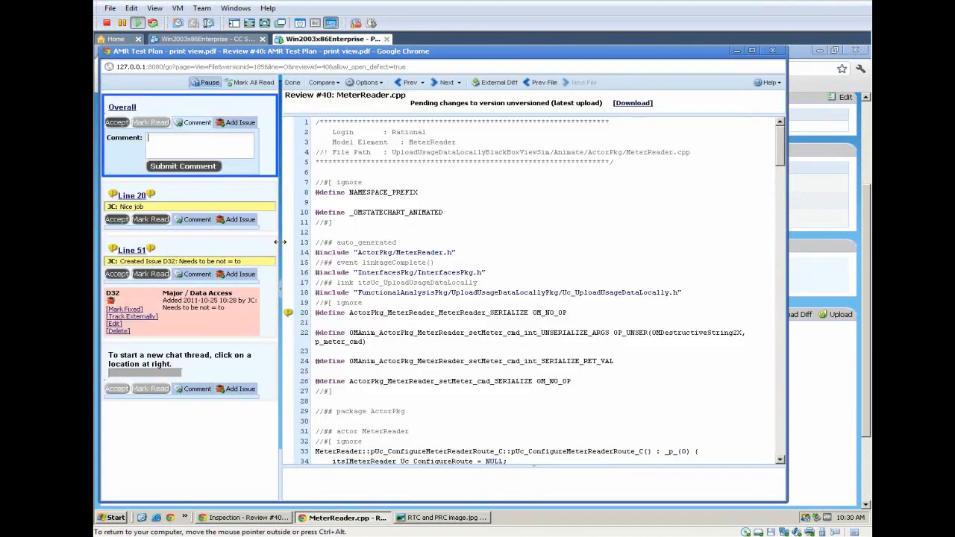
pyautogui.click(125, 205)
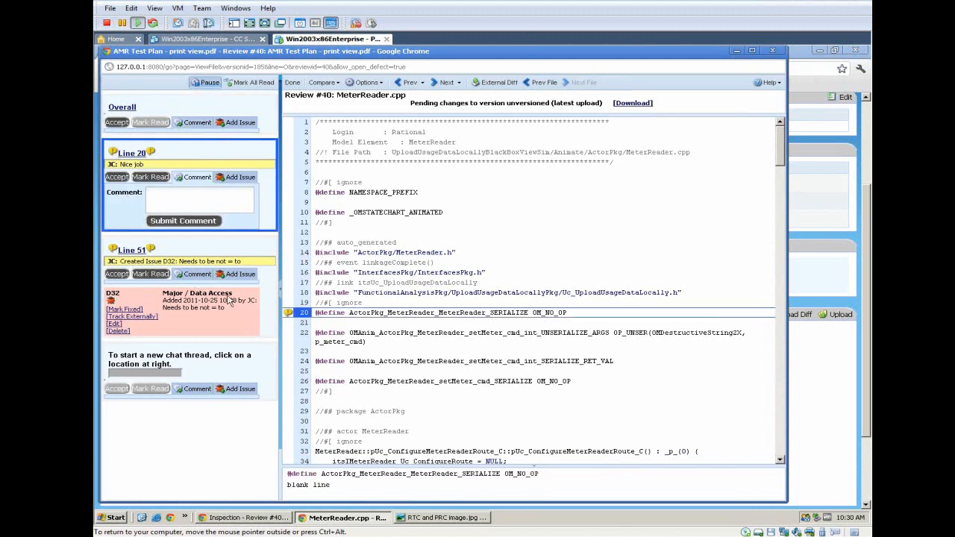
pyautogui.click(131, 249)
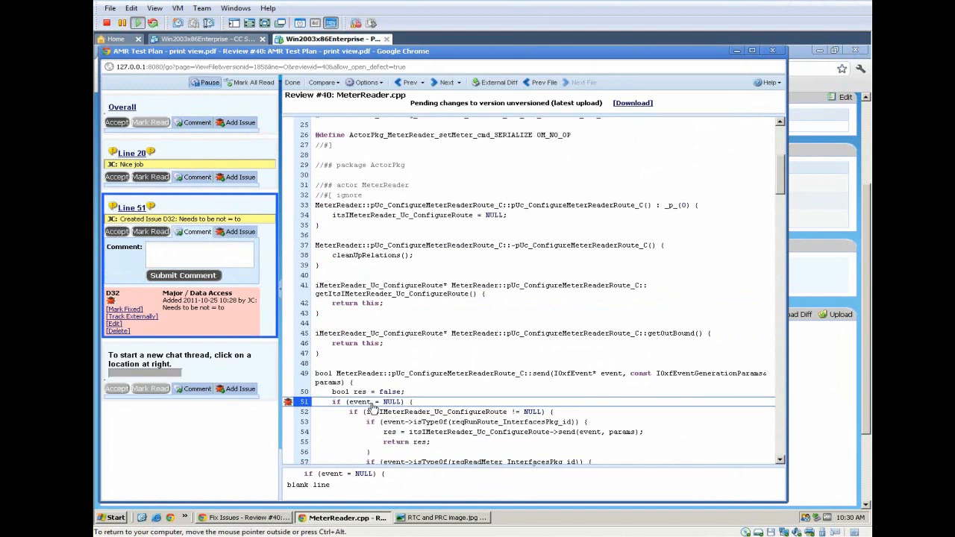
pyautogui.click(142, 170)
pyautogui.click(145, 274)
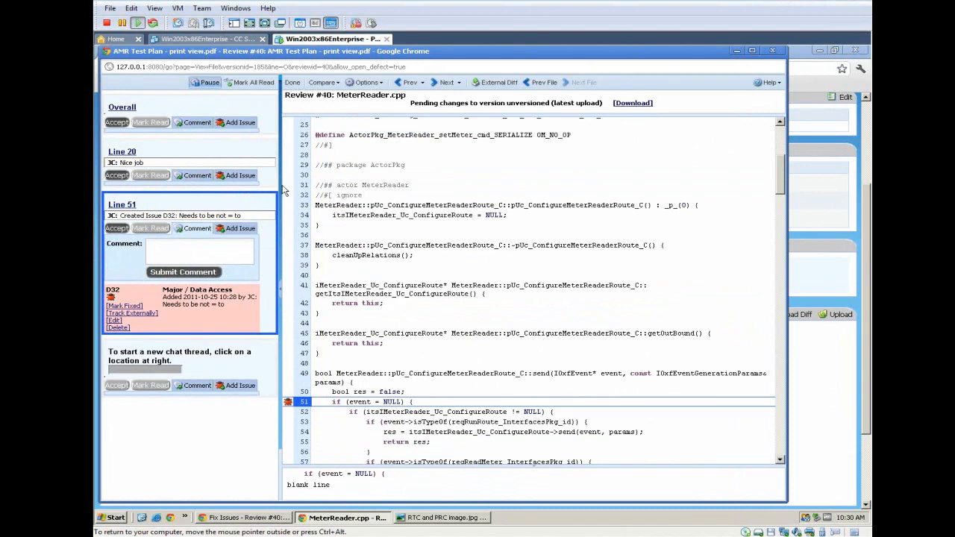
# Step: Return to the review summary, check the reworked files and declare the issues fixed to proceed to verification
pyautogui.click(296, 83)
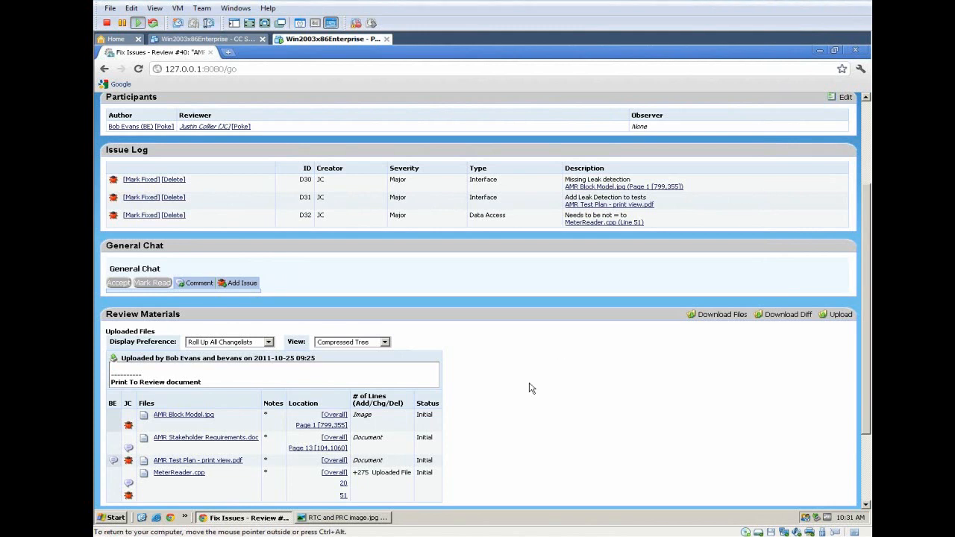
pyautogui.scroll(-1, 532, 358)
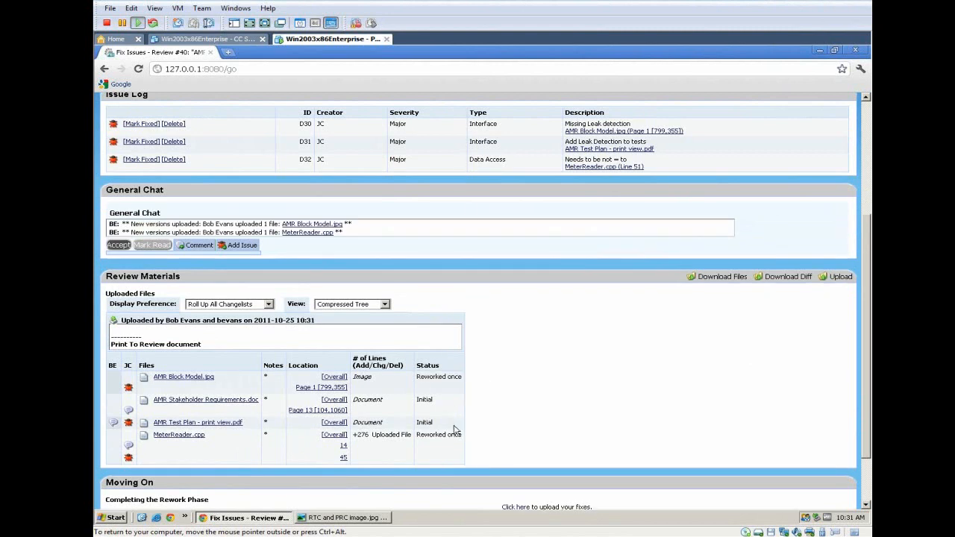
pyautogui.click(192, 434)
pyautogui.scroll(-1, 535, 377)
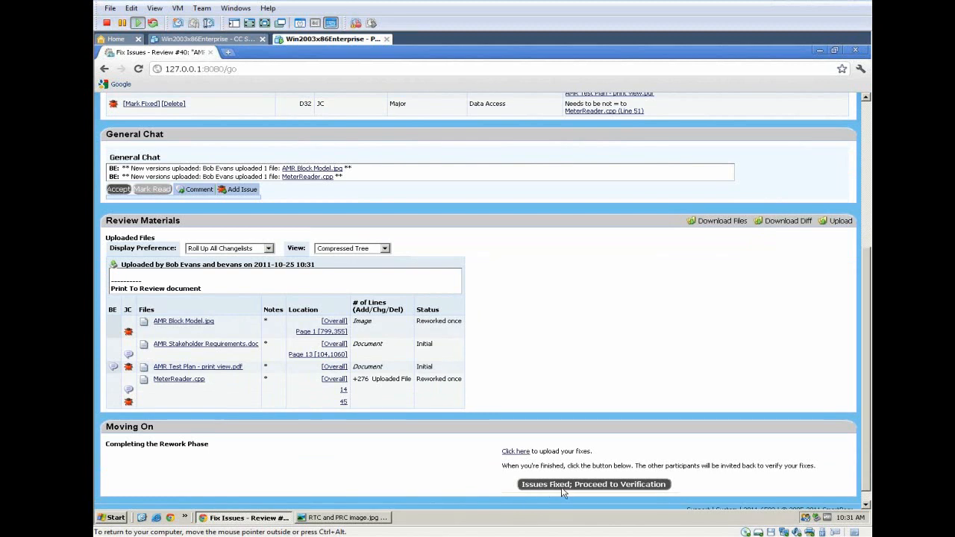
pyautogui.click(600, 485)
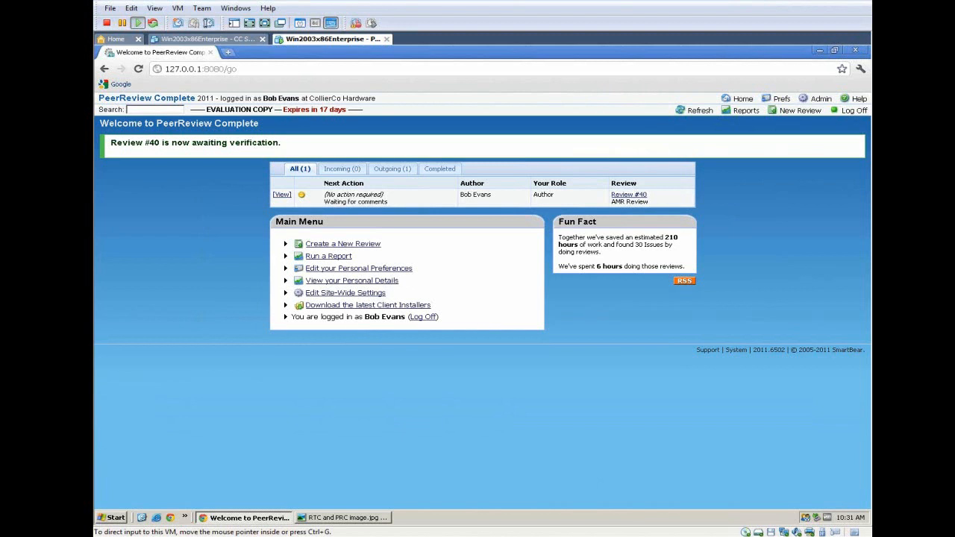
# Step: Switch to the reviewer's browser window and open the AMR Review for verification
pyautogui.moveTo(954, 20); pyautogui.dragTo(748, 34)
pyautogui.moveTo(930, 30); pyautogui.dragTo(496, 17)
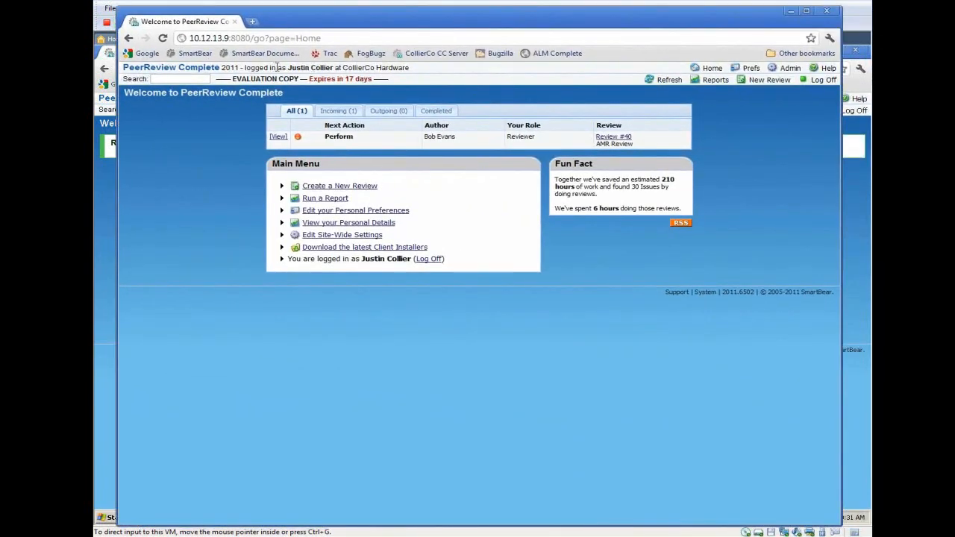
pyautogui.click(277, 138)
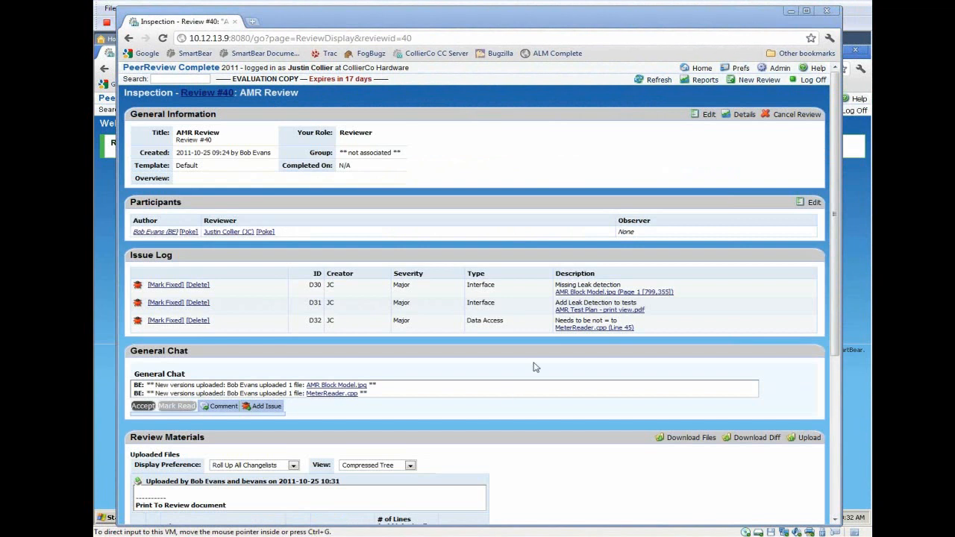
# Step: Compare the first and latest uploads of AMR Block Model.jpg with the overlay slider and mark its "Missing Leak detection" issue fixed
pyautogui.scroll(-3, 534, 367)
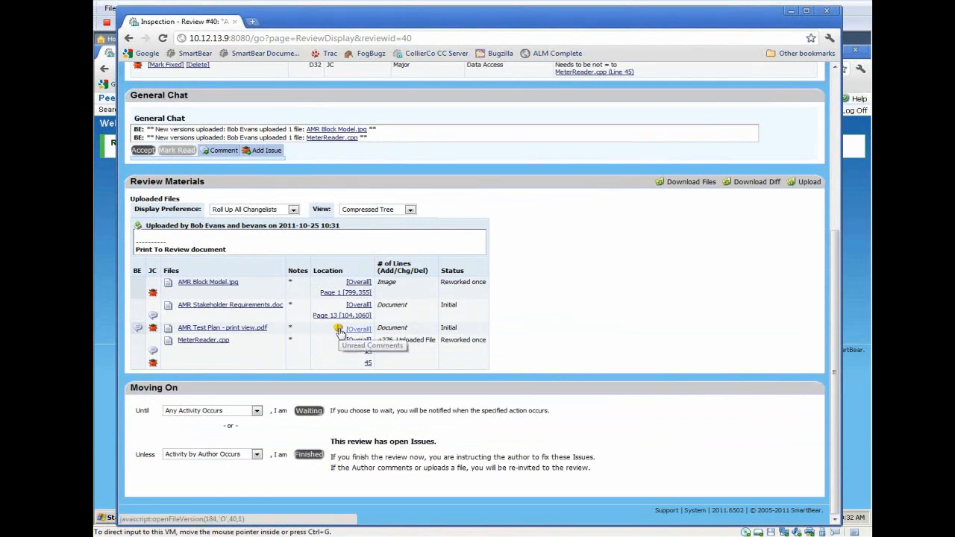
pyautogui.click(199, 283)
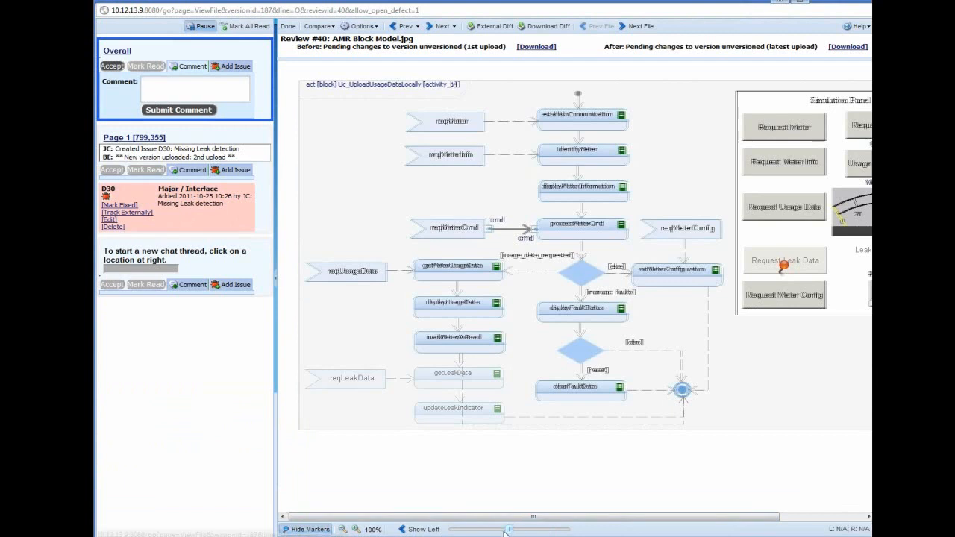
pyautogui.moveTo(489, 520); pyautogui.dragTo(571, 511)
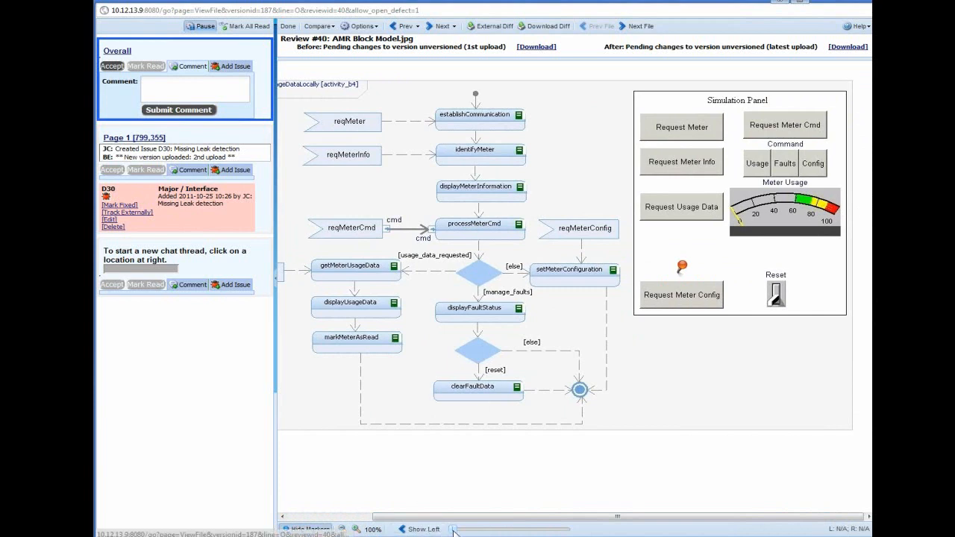
pyautogui.moveTo(454, 529)
pyautogui.mouseDown()
pyautogui.moveTo(577, 532)
pyautogui.moveTo(452, 533)
pyautogui.mouseUp()
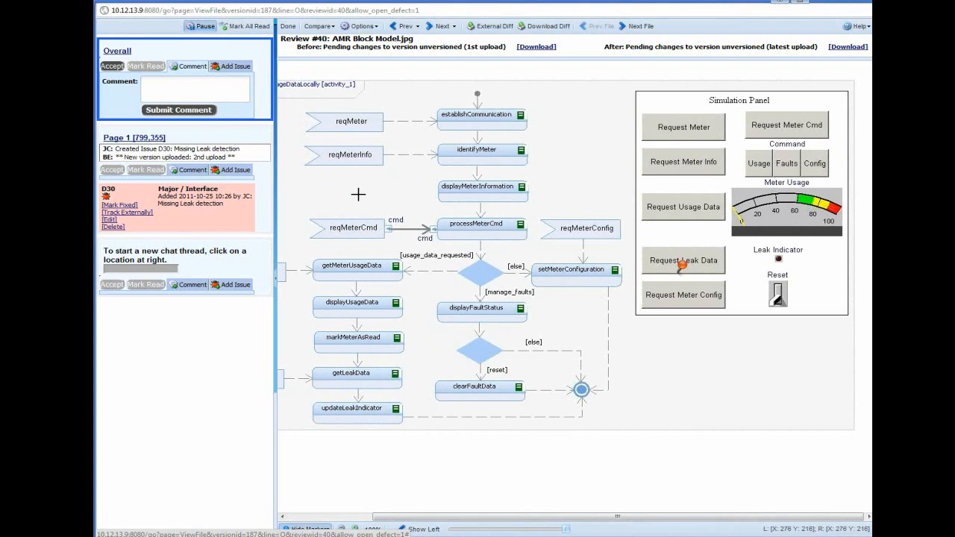
pyautogui.click(129, 207)
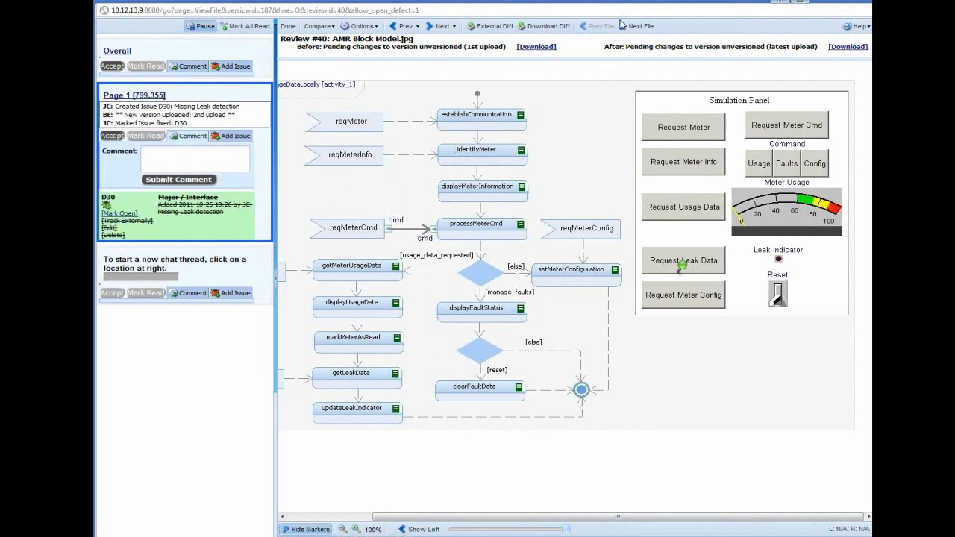
# Step: Delete the "Add Leak Detection to tests" issue from AMR Test Plan - print view.pdf and confirm the deletion
pyautogui.click(643, 27)
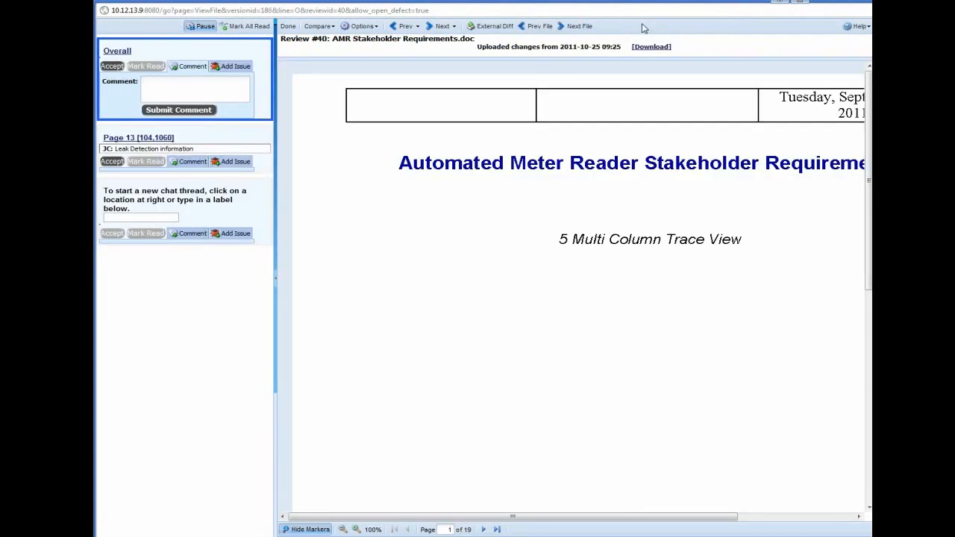
pyautogui.click(578, 30)
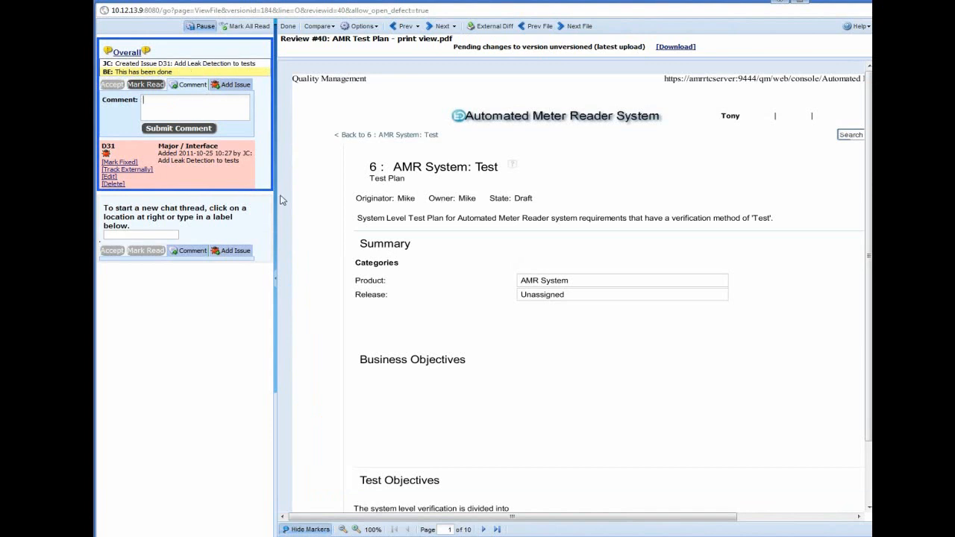
pyautogui.click(114, 184)
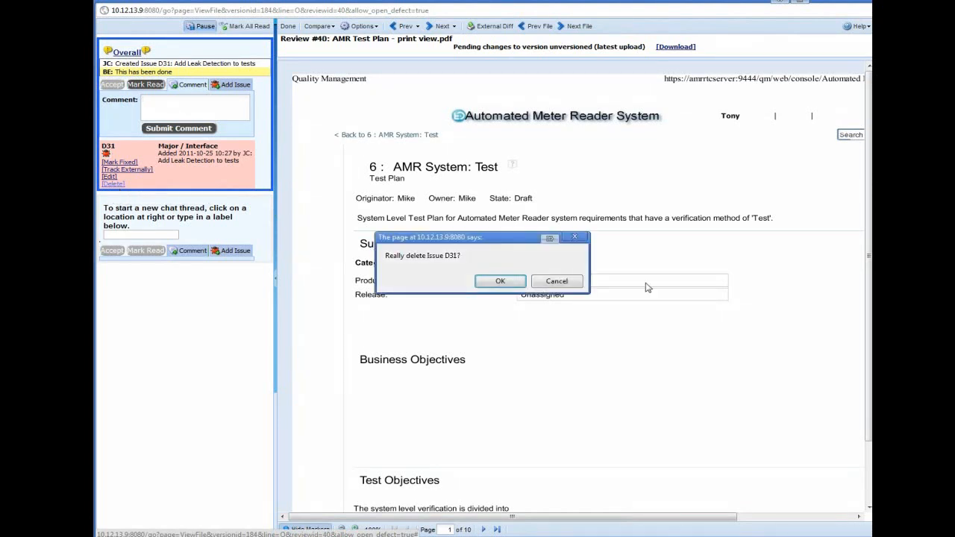
pyautogui.click(499, 283)
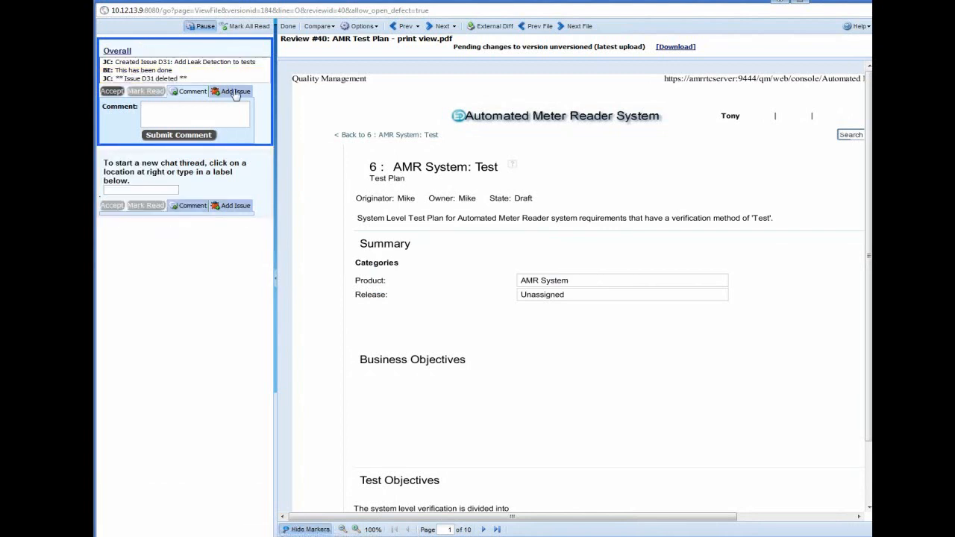
# Step: Move on to MeterReader.cpp and compare its first and latest uploads, starting at the Line 45 issue and reviewing the surrounding changes
pyautogui.moveTo(197, 78); pyautogui.dragTo(114, 78)
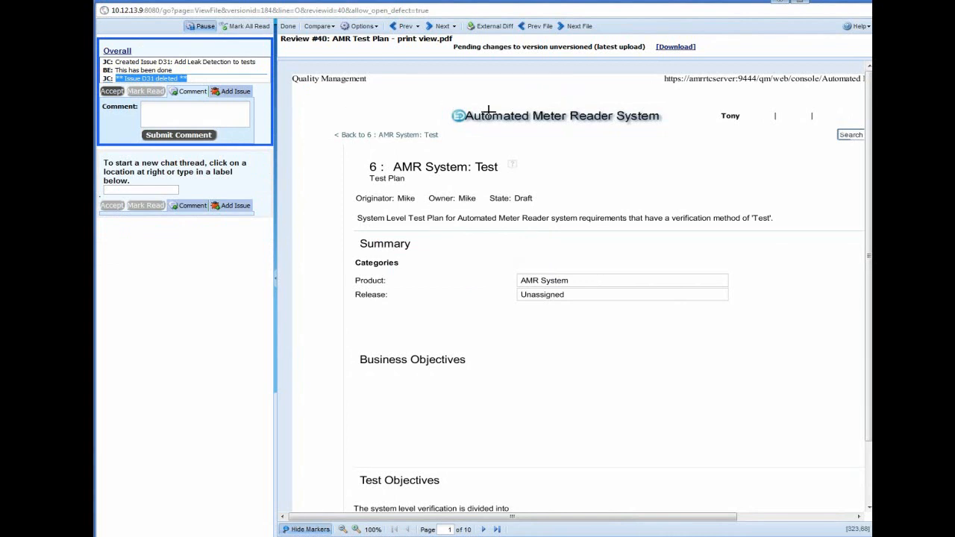
pyautogui.click(573, 28)
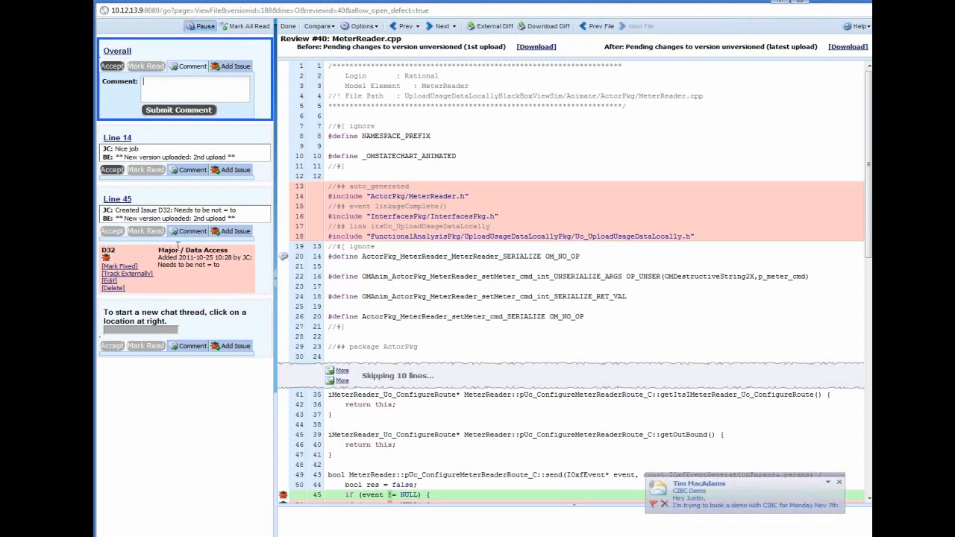
pyautogui.click(127, 200)
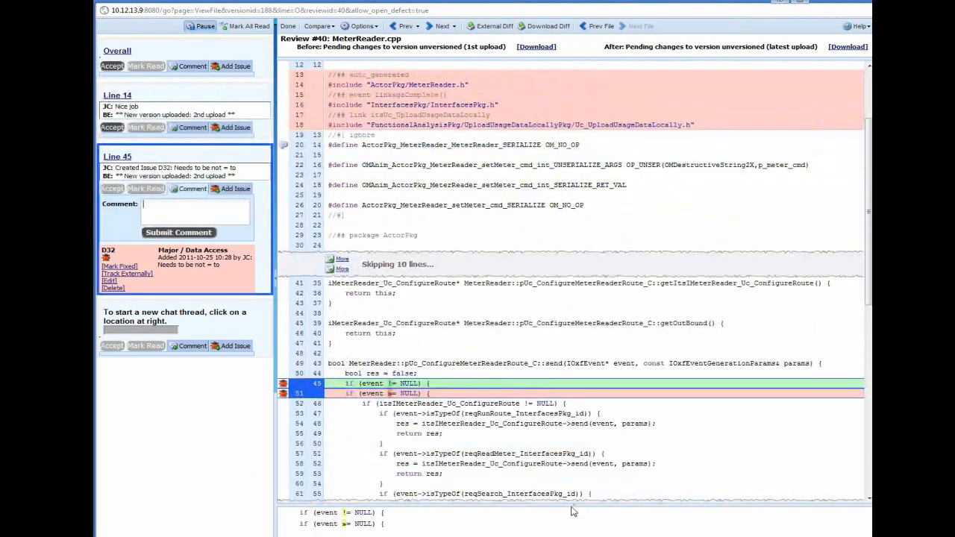
pyautogui.scroll(3, 457, 291)
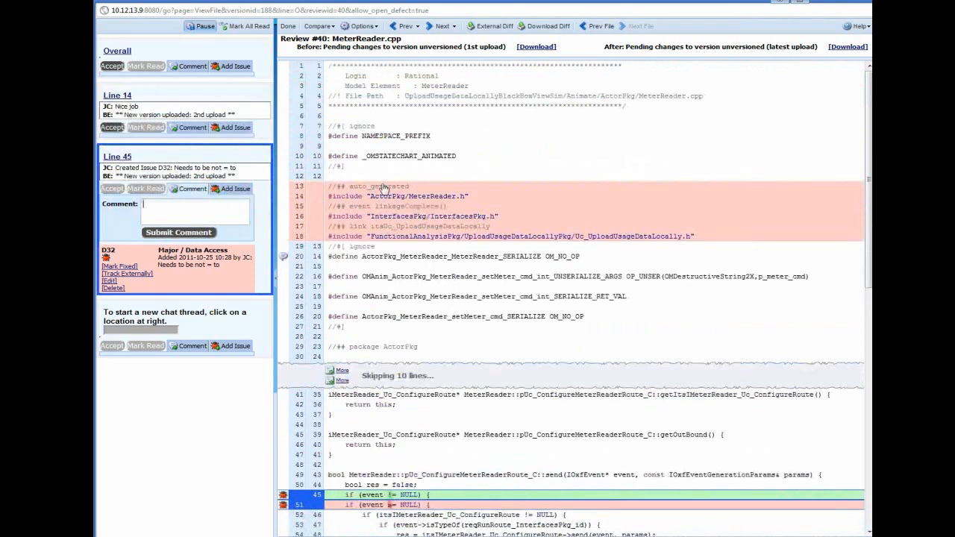
pyautogui.scroll(-10, 382, 188)
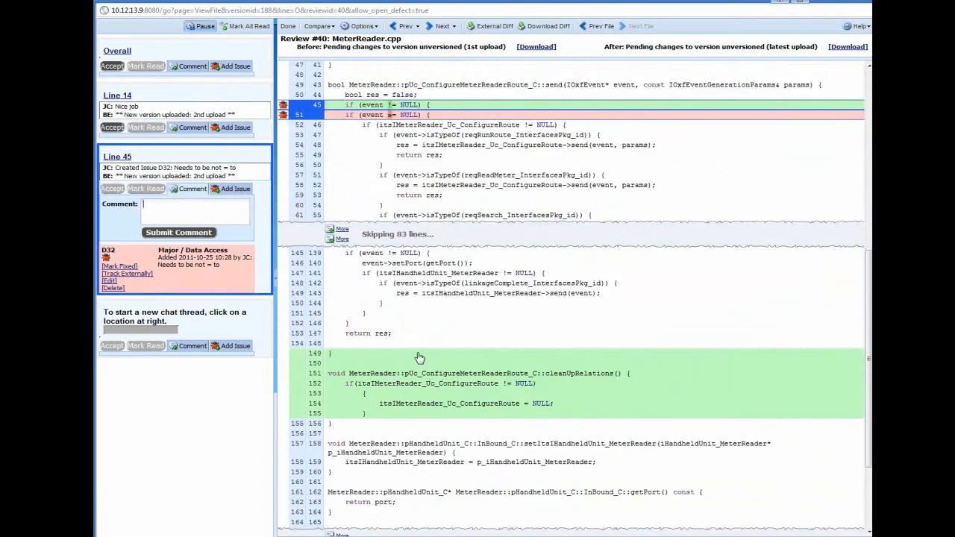
pyautogui.scroll(5, 389, 302)
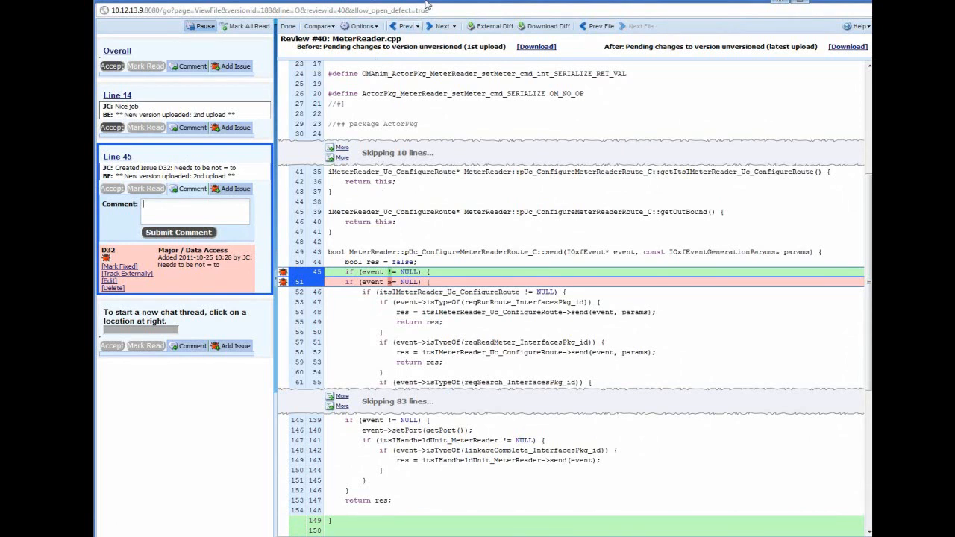
# Step: Switch to the author's virtual machine and open MeterReader.cpp from the AMR Review there, alongside the reviewer's window
pyautogui.moveTo(426, 4); pyautogui.dragTo(478, 1)
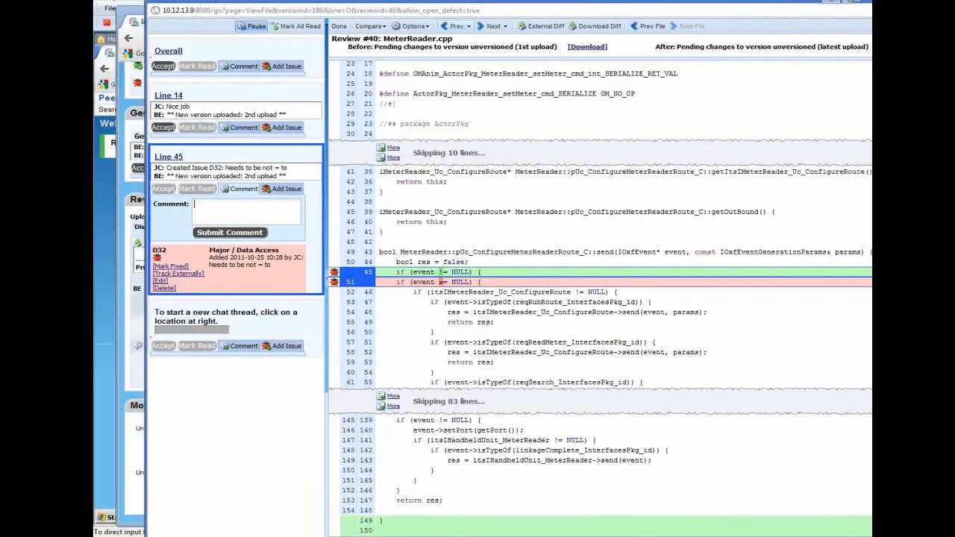
pyautogui.moveTo(413, 2); pyautogui.dragTo(420, 3)
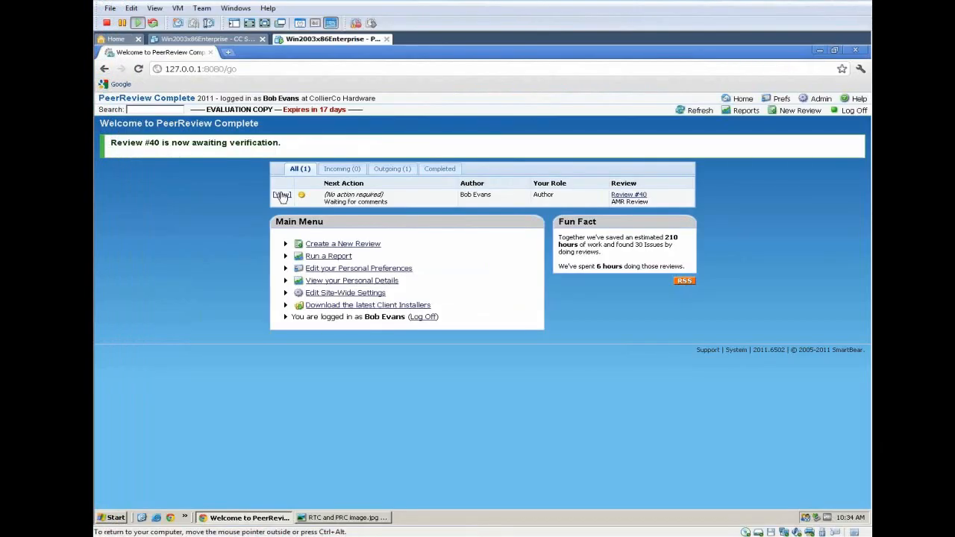
pyautogui.click(282, 195)
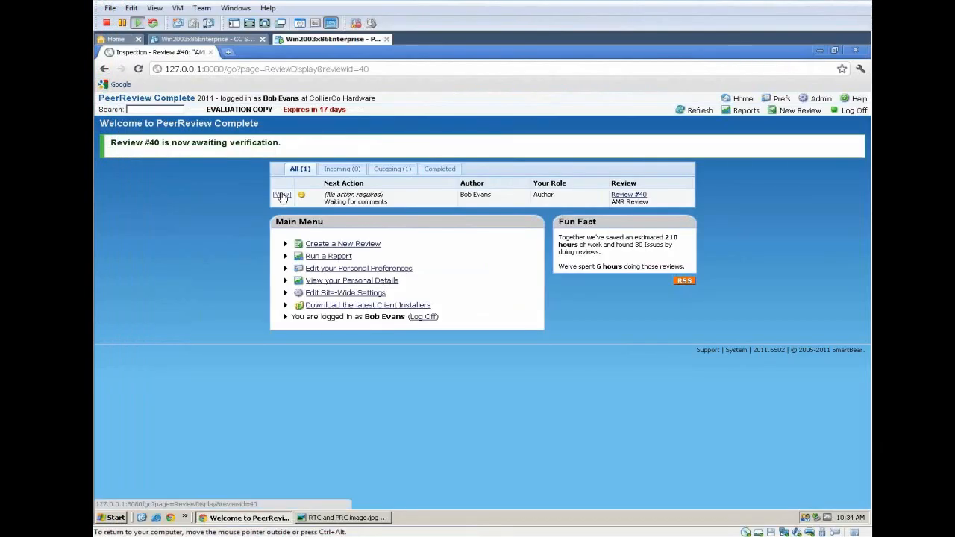
pyautogui.scroll(-3, 190, 444)
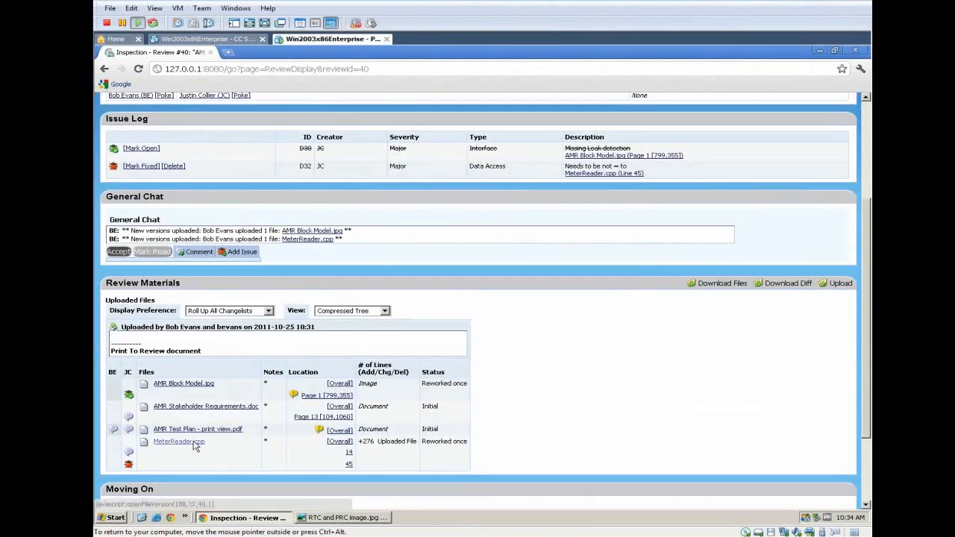
pyautogui.click(193, 442)
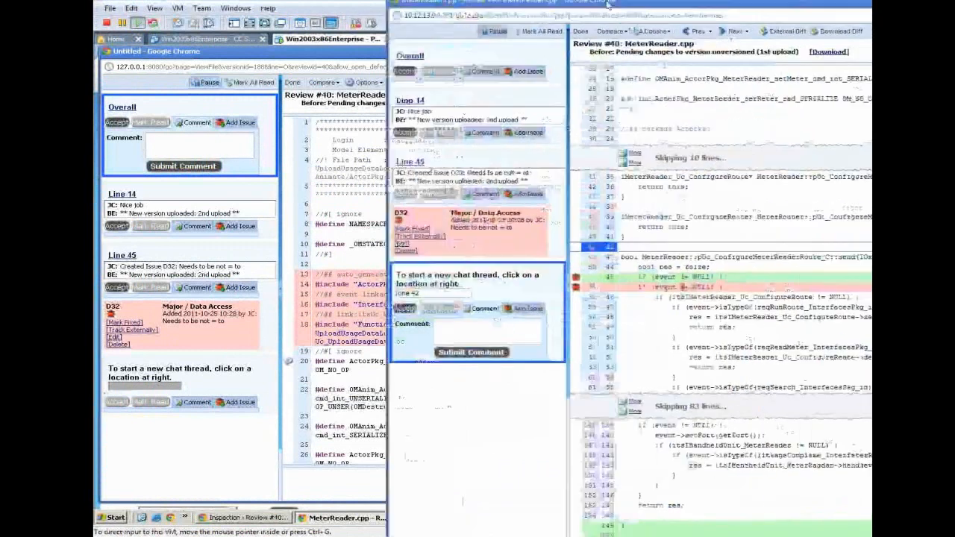
# Step: As the reviewer, submit the comment "Thanks for fixing" on Line 42 of MeterReader.cpp
pyautogui.click(470, 327)
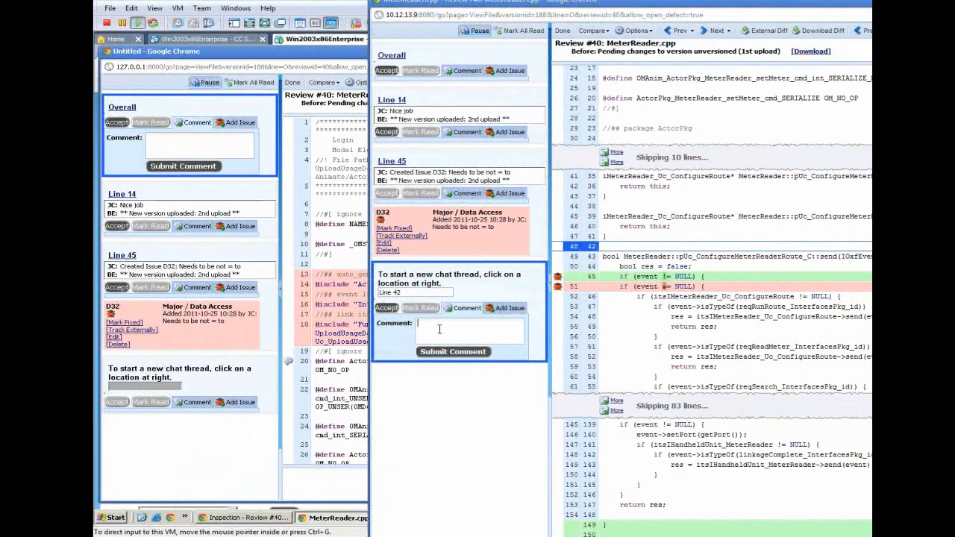
pyautogui.write('Thanks for fixing')
pyautogui.click(449, 352)
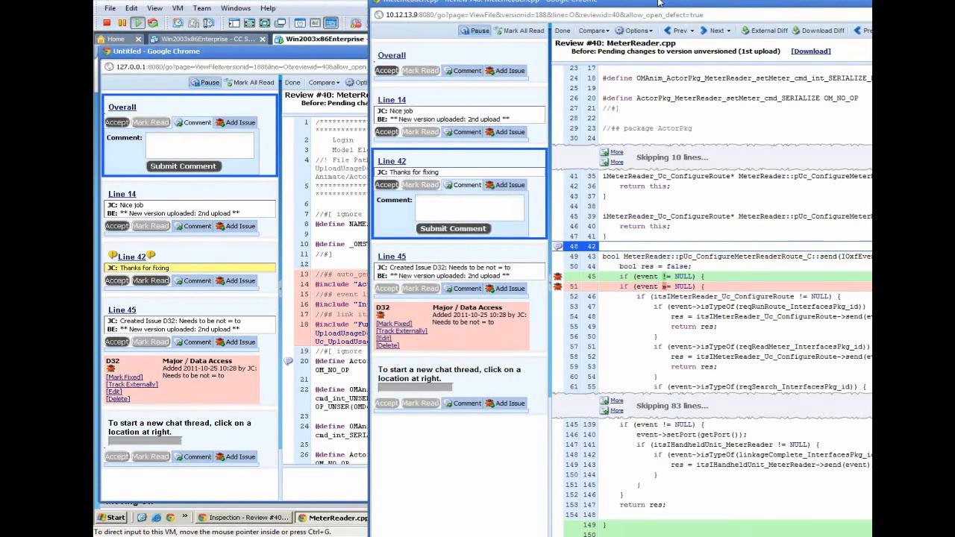
# Step: Mark the Line 45 "Needs to be not = to" issue fixed in the reviewer's window and finish the AMR Review
pyautogui.moveTo(658, 3); pyautogui.dragTo(385, 0)
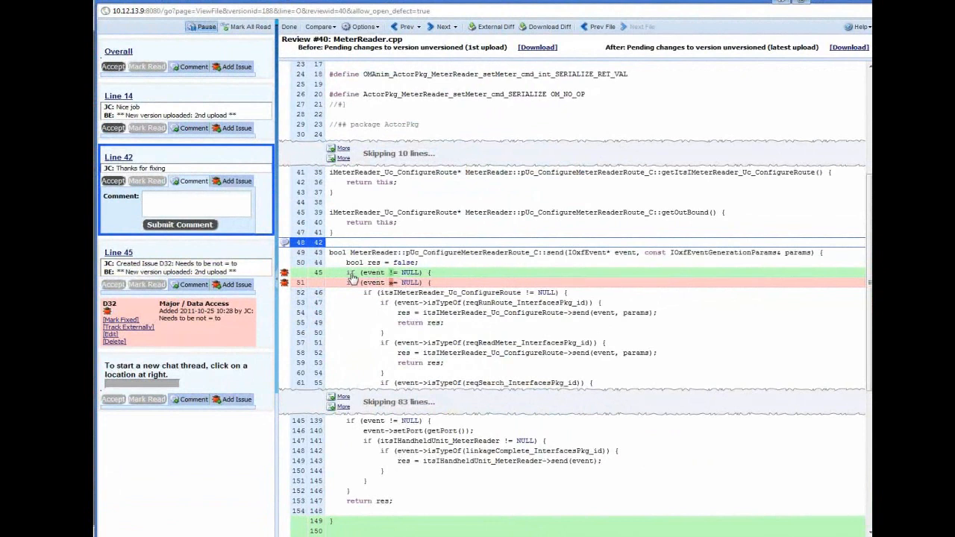
pyautogui.click(123, 319)
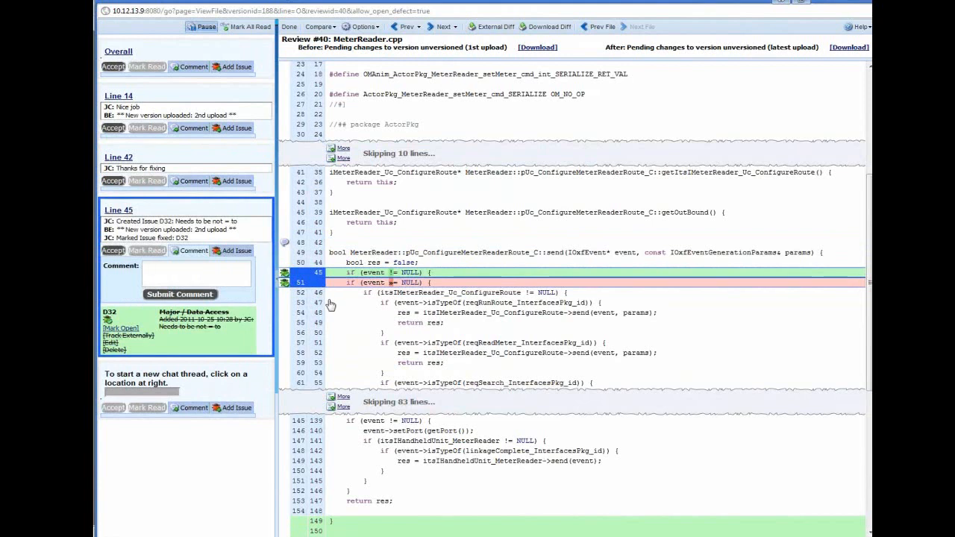
pyautogui.click(288, 27)
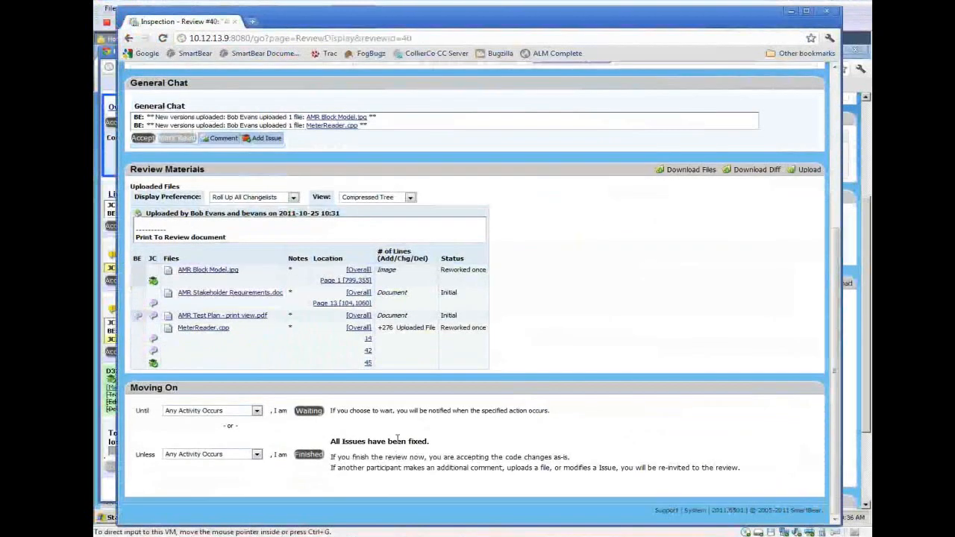
pyautogui.click(310, 456)
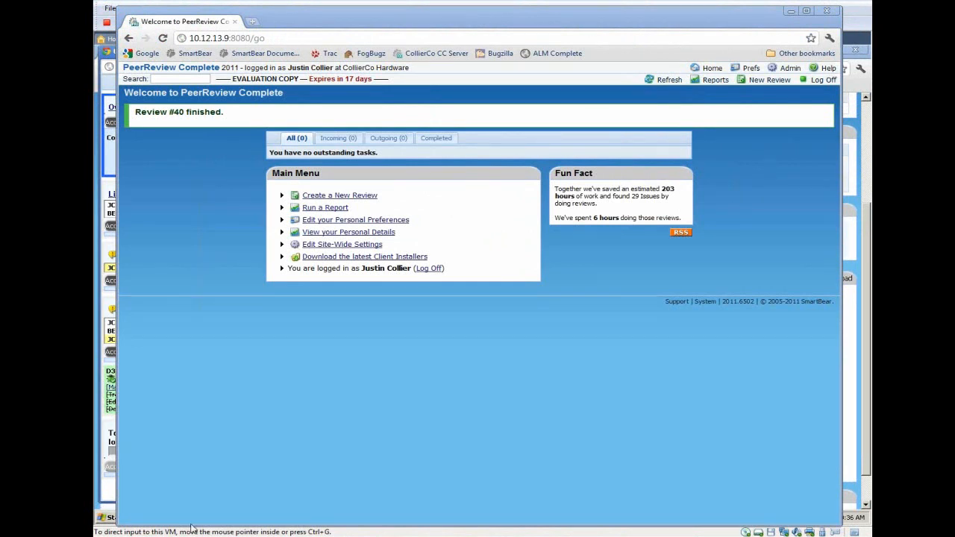
# Step: Switch back to the virtual machine and bring up RTC and PRC image.jpg to view the Rational Team Concert integration
pyautogui.click(225, 532)
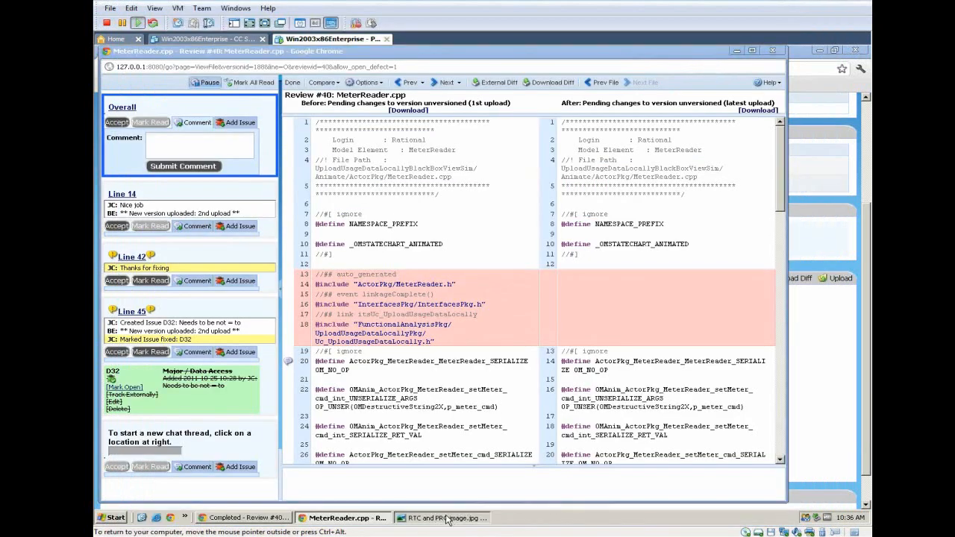
pyautogui.click(448, 517)
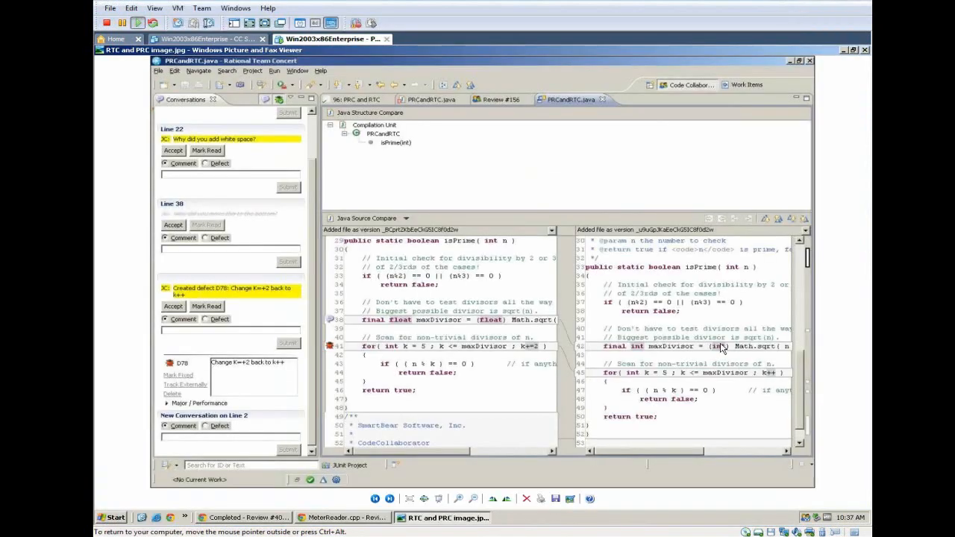